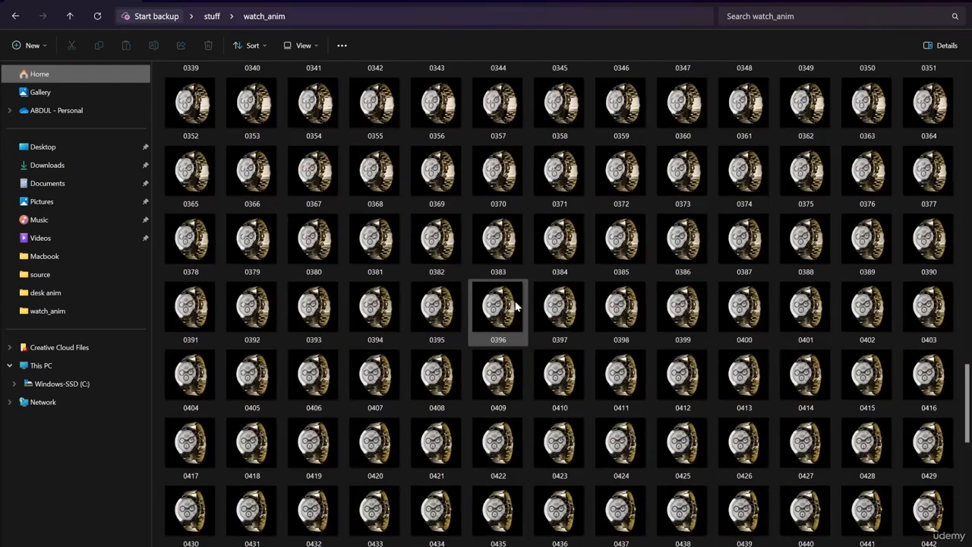
Browse through the rendered frames in the watch_anim folder.
{"action": "scroll", "coordinate": [516, 305], "scroll_direction": "up", "scroll_amount": 6}
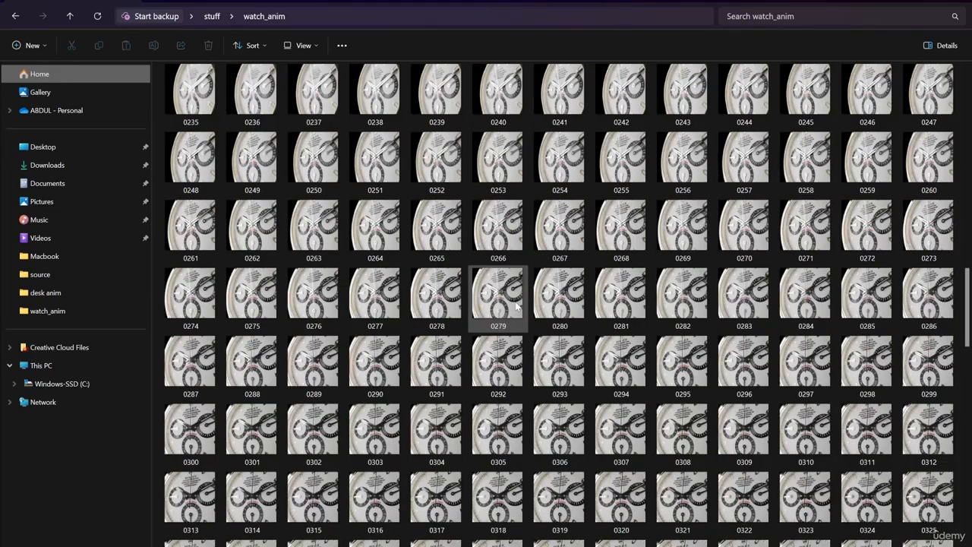
{"action": "scroll", "coordinate": [515, 305], "scroll_direction": "down", "scroll_amount": 12}
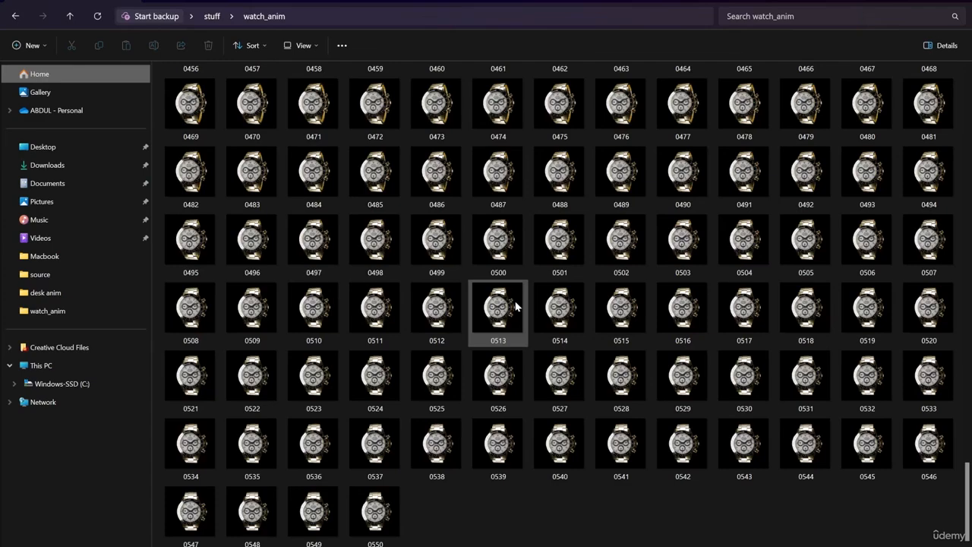
{"action": "scroll", "coordinate": [516, 306], "scroll_direction": "up", "scroll_amount": 20}
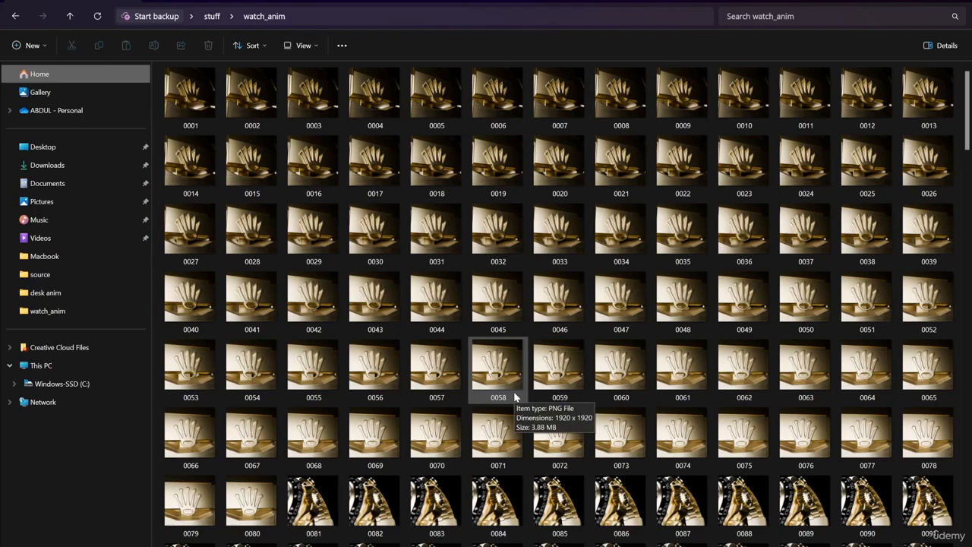
Launch Premiere Pro and create a new project named Animation_course.
{"action": "left_click", "coordinate": [544, 546]}
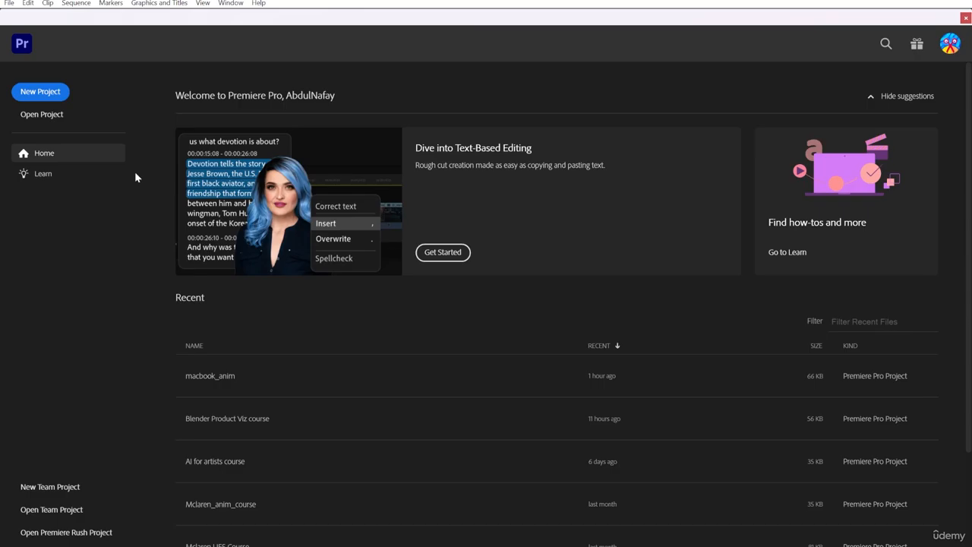
{"action": "left_click", "coordinate": [42, 92]}
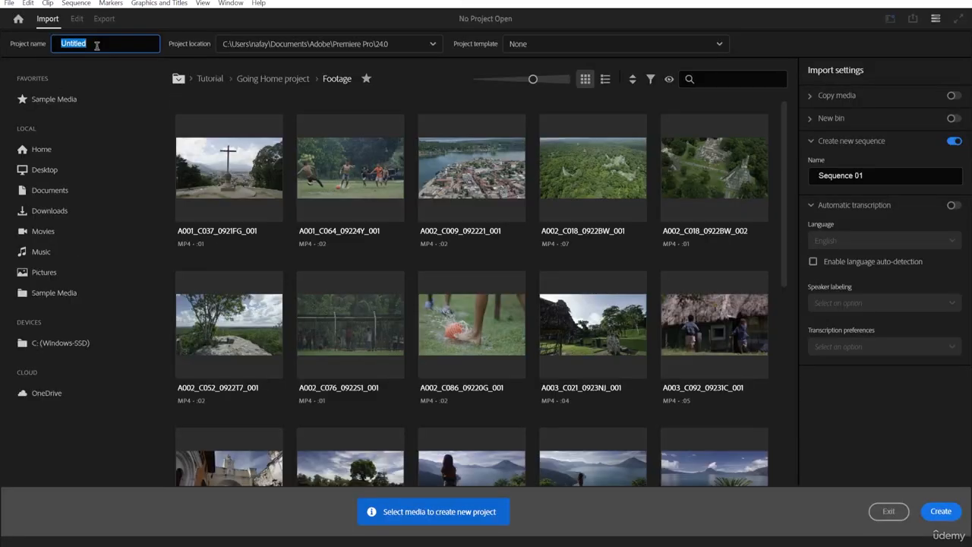
{"action": "type", "text": "Animation_cours"}
{"action": "key", "text": "Return"}
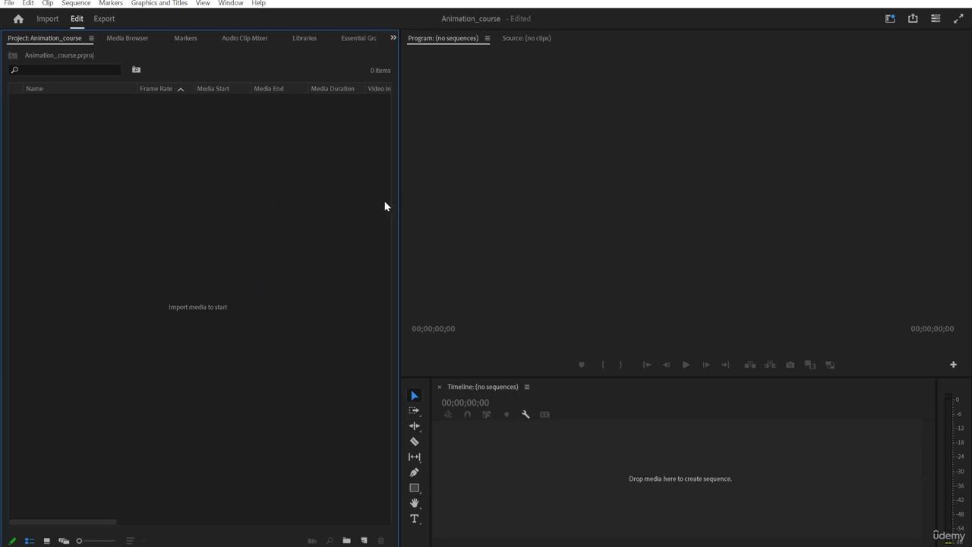
Narrow the project panel and open the import dialog at the Desktop's stuff > watch_anim folder.
{"action": "left_click_drag", "start_coordinate": [399, 194], "coordinate": [304, 194]}
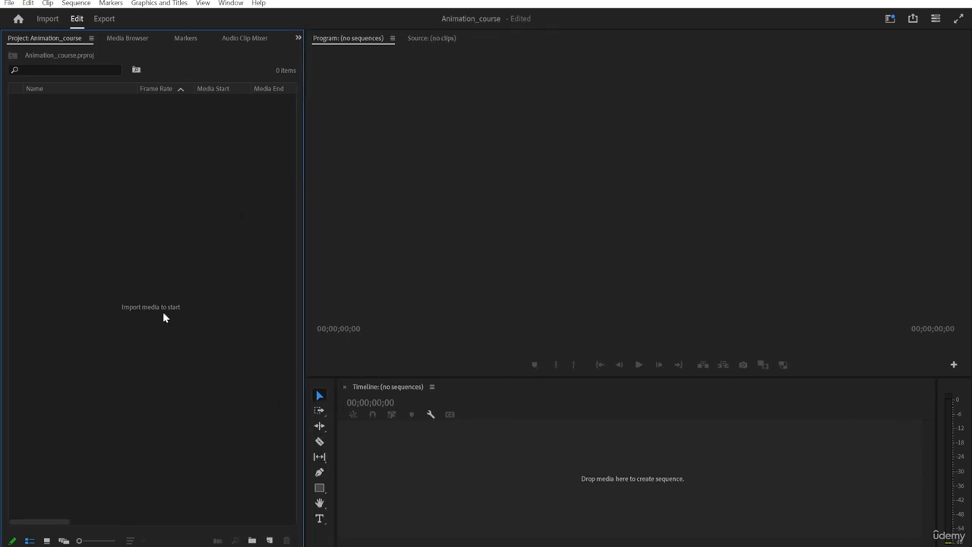
{"action": "double_click", "coordinate": [166, 275]}
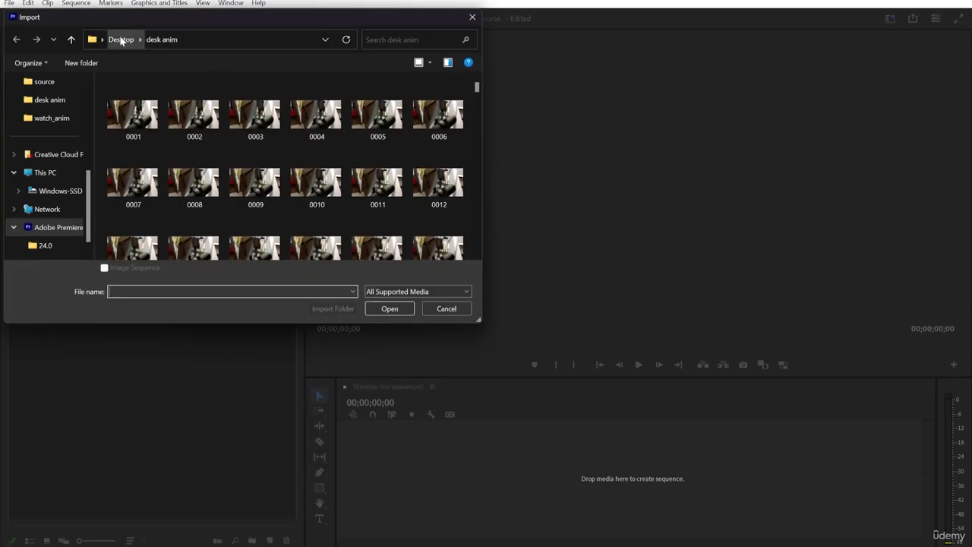
{"action": "left_click", "coordinate": [120, 40]}
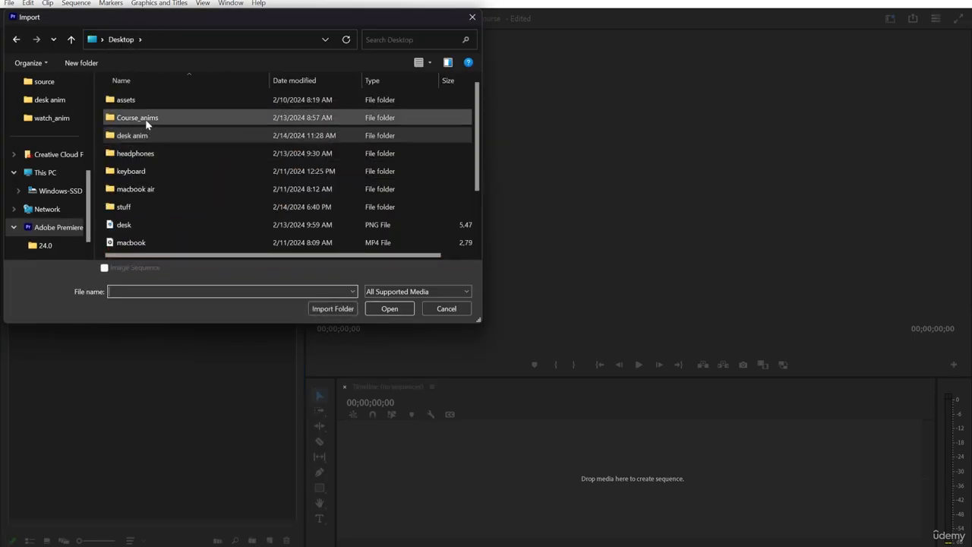
{"action": "double_click", "coordinate": [139, 208]}
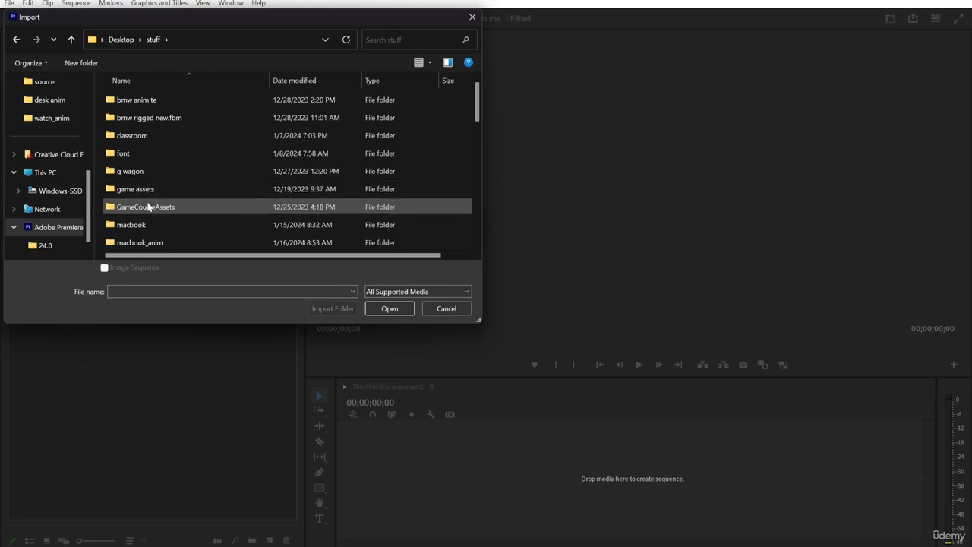
{"action": "scroll", "coordinate": [147, 206], "scroll_direction": "down", "scroll_amount": 1}
{"action": "scroll", "coordinate": [148, 209], "scroll_direction": "down", "scroll_amount": 4}
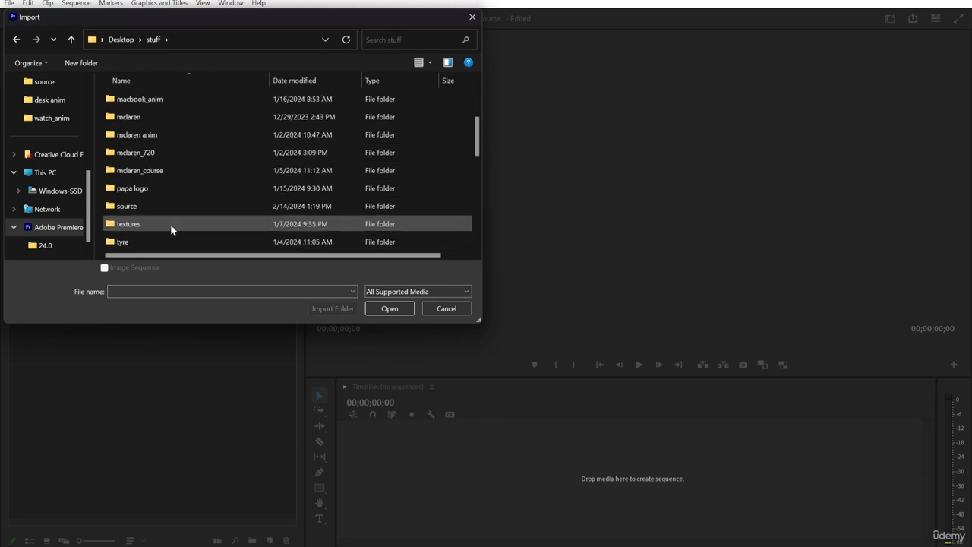
{"action": "double_click", "coordinate": [146, 171]}
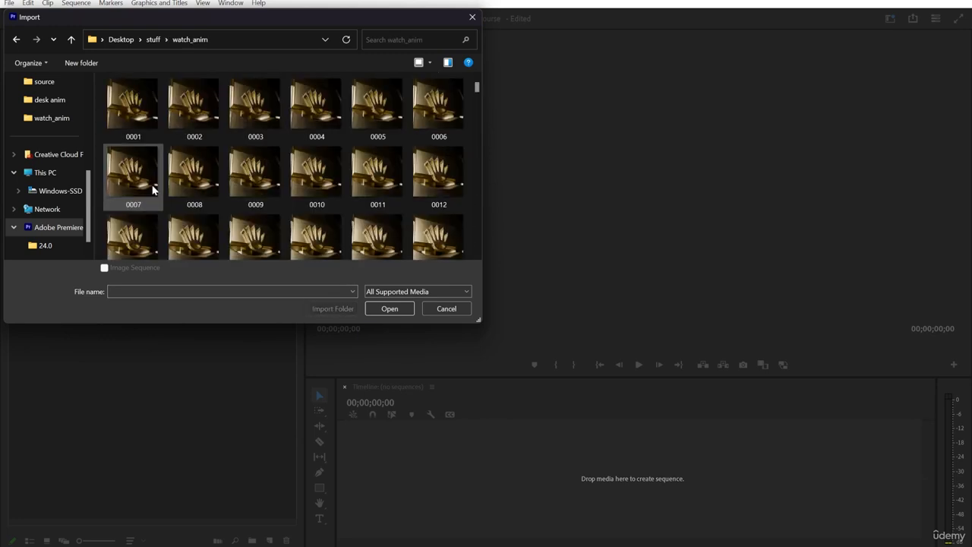
Import frame 0001 from watch_anim as an image sequence.
{"action": "left_click", "coordinate": [132, 128]}
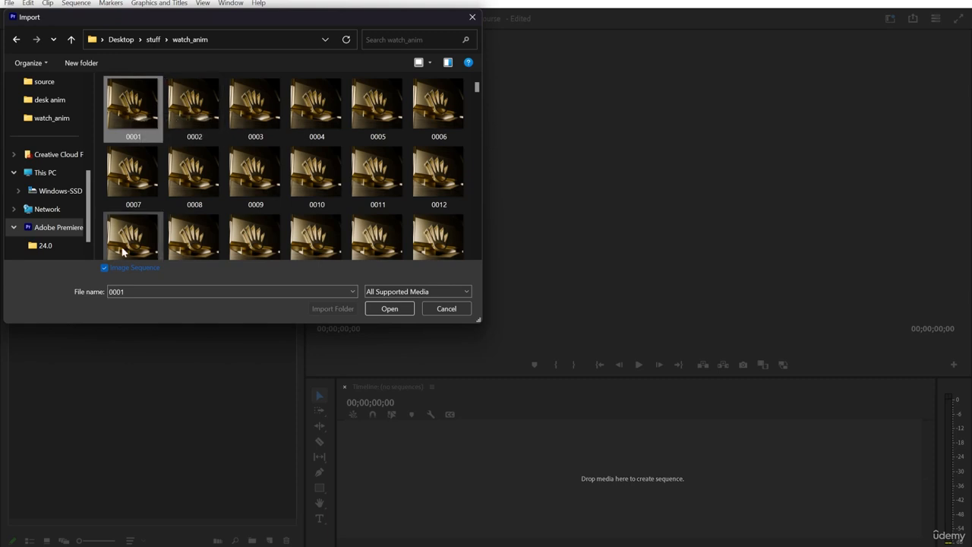
{"action": "left_click", "coordinate": [107, 266]}
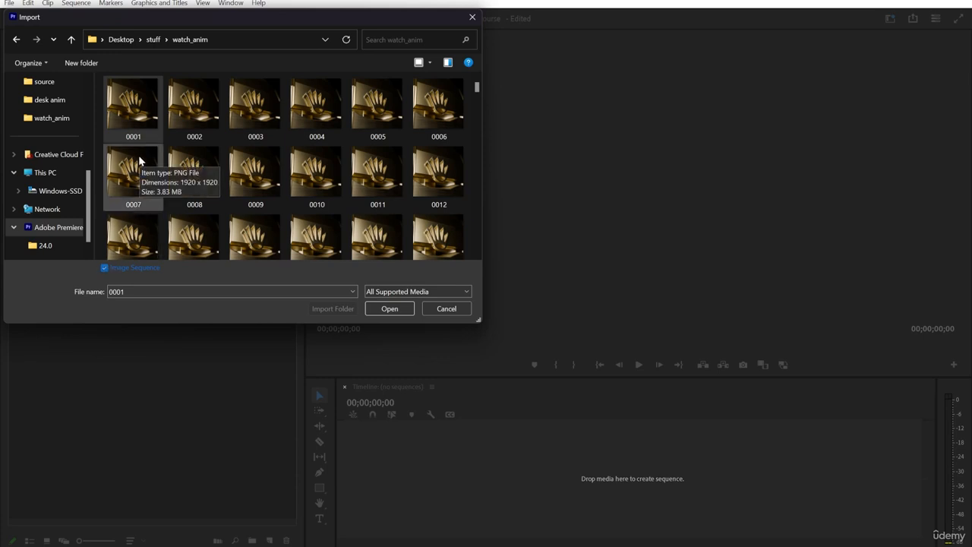
{"action": "scroll", "coordinate": [260, 147], "scroll_direction": "down", "scroll_amount": 10}
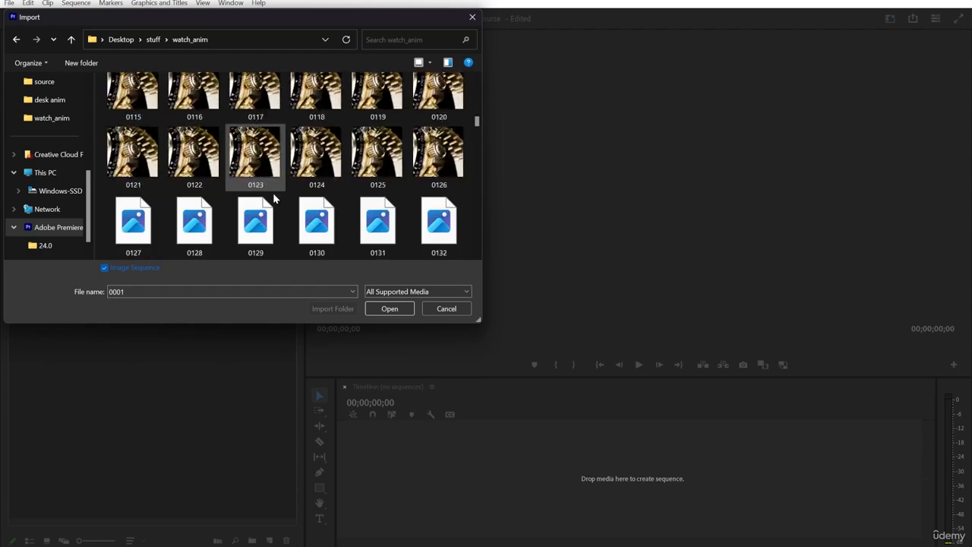
{"action": "scroll", "coordinate": [319, 179], "scroll_direction": "up", "scroll_amount": 10}
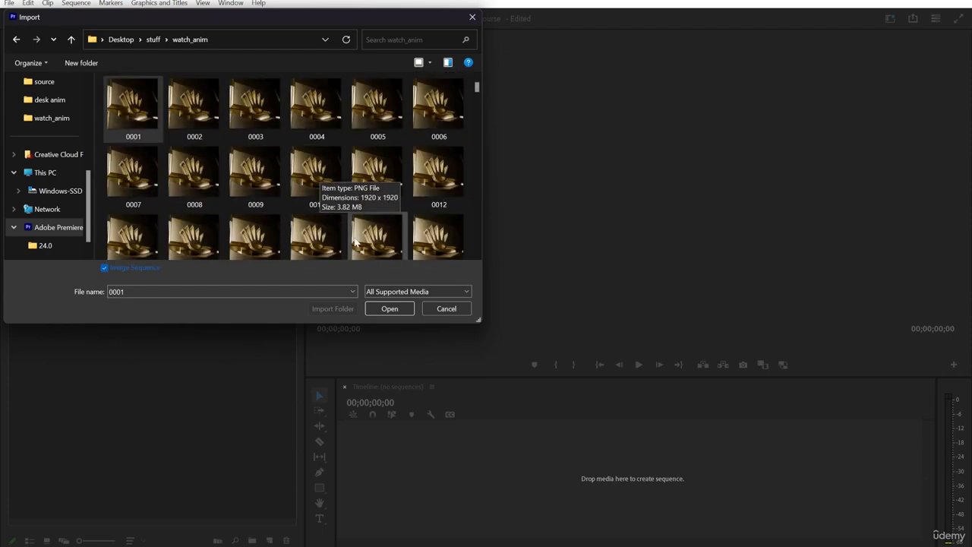
{"action": "left_click", "coordinate": [390, 309]}
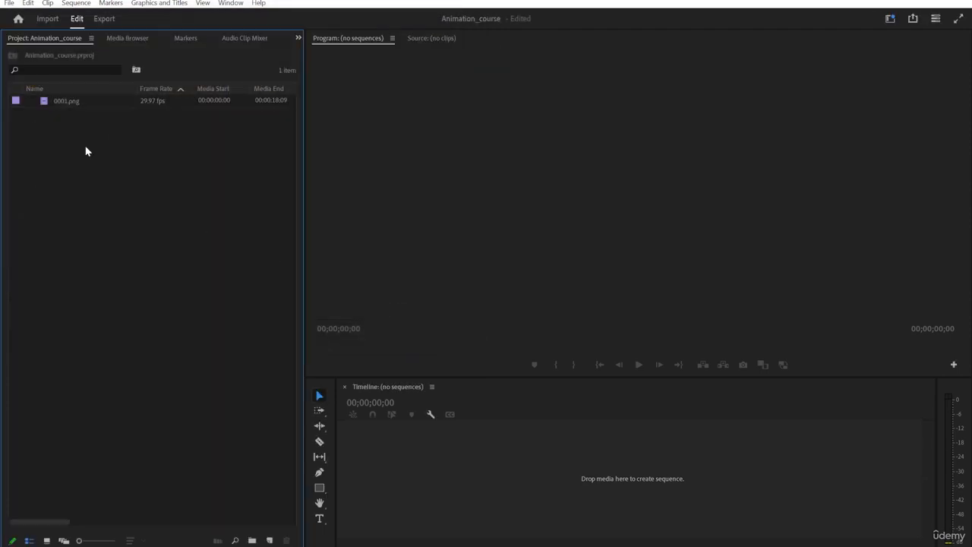
Create a sequence from the 0001.png clip and scrub the playhead to about 00:00:12:11.
{"action": "left_click_drag", "start_coordinate": [66, 101], "coordinate": [373, 481]}
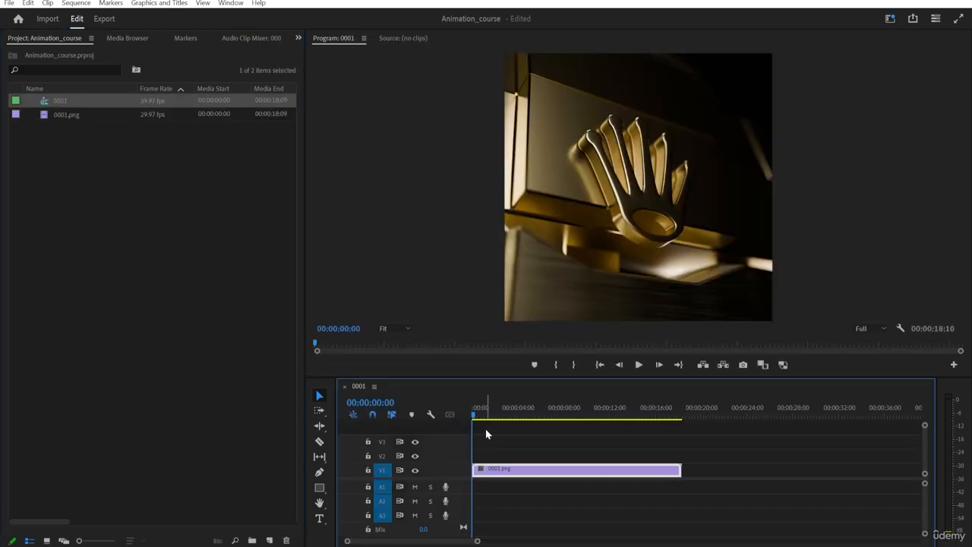
{"action": "left_click", "coordinate": [477, 416]}
{"action": "left_click_drag", "start_coordinate": [477, 416], "coordinate": [613, 398]}
Save the project.
{"action": "key", "text": "ctrl+s"}
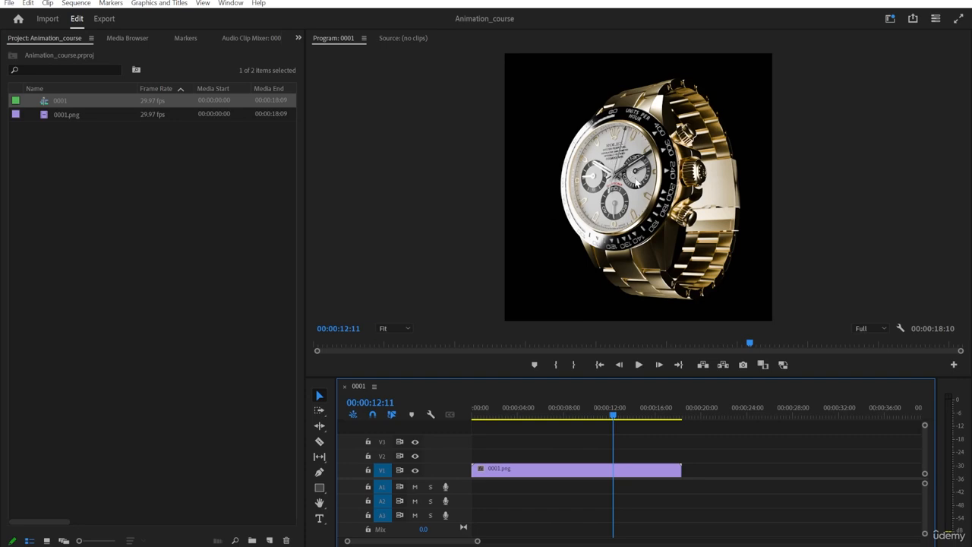
{"action": "left_click", "coordinate": [400, 205]}
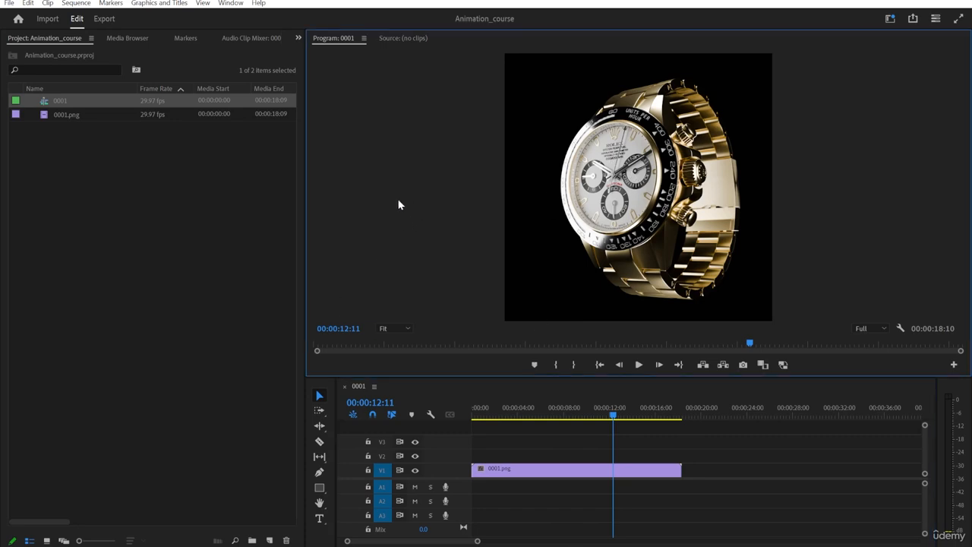
{"action": "left_click", "coordinate": [268, 223]}
{"action": "left_click", "coordinate": [329, 181]}
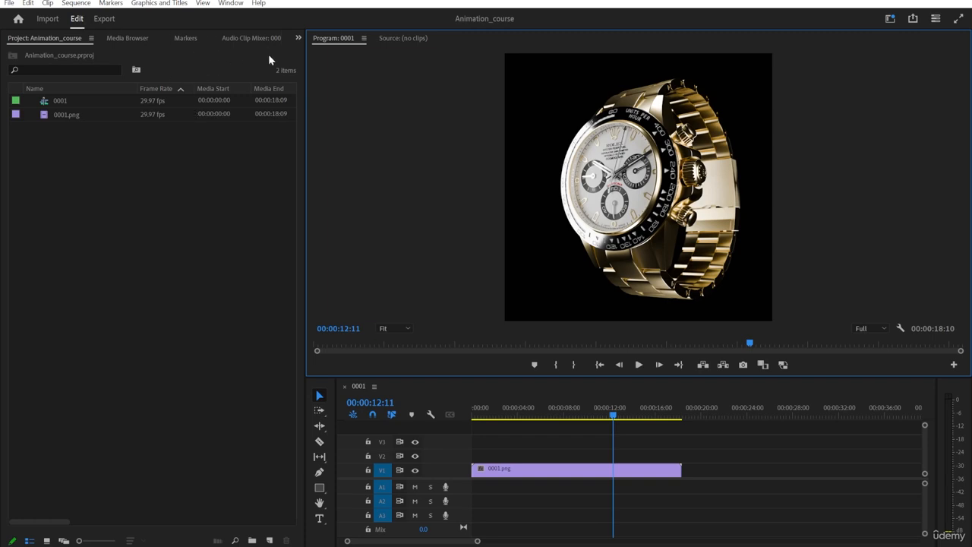
Open the Lumetri Color panel and dock it beside the project panel.
{"action": "left_click", "coordinate": [298, 38]}
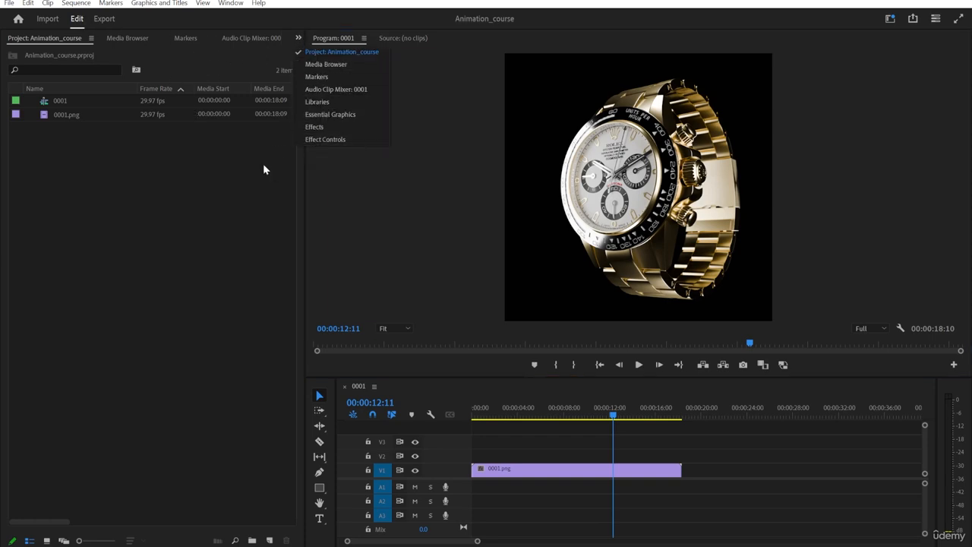
{"action": "left_click", "coordinate": [213, 203]}
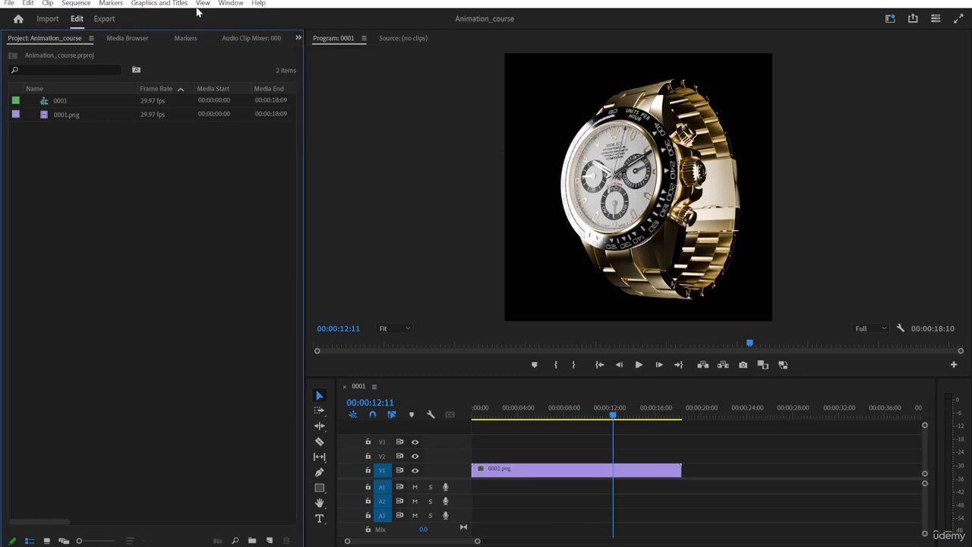
{"action": "left_click", "coordinate": [230, 3]}
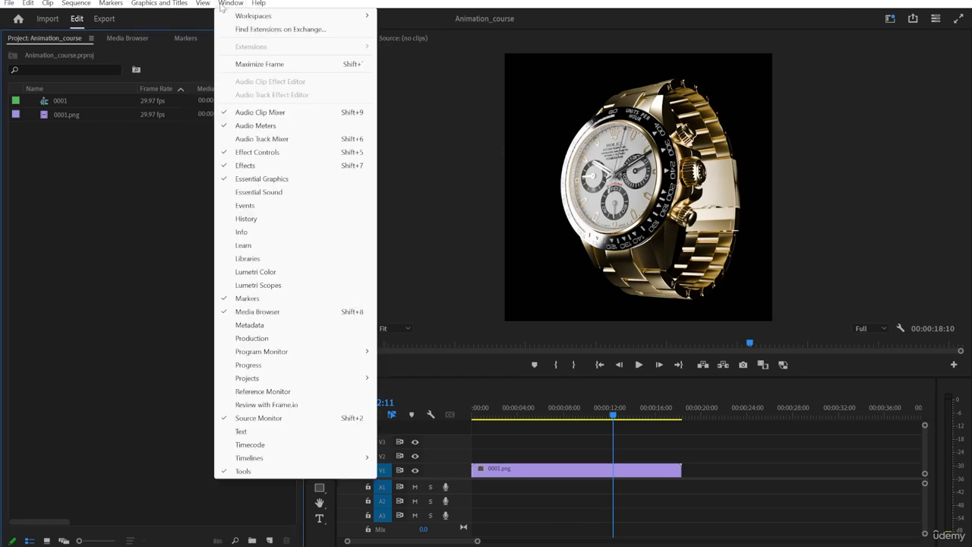
{"action": "left_click", "coordinate": [530, 545]}
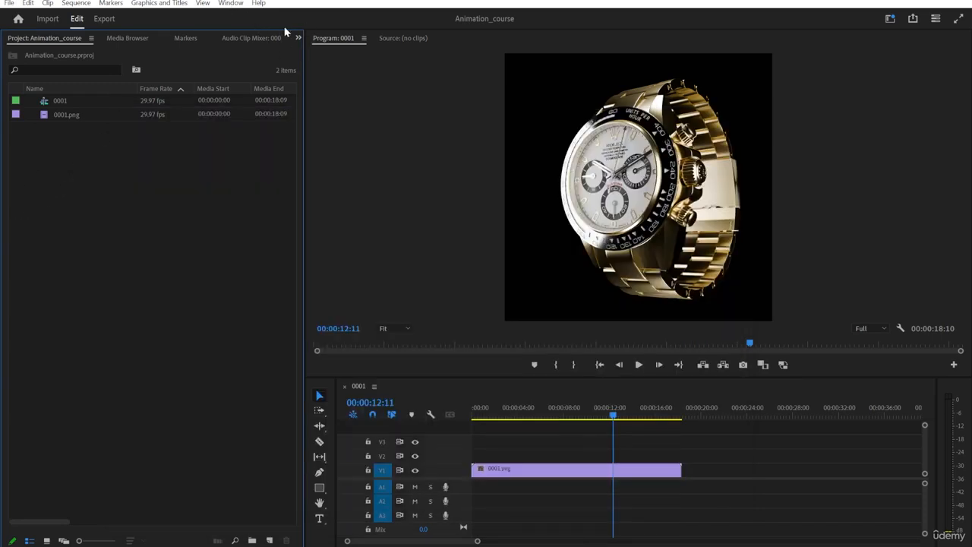
{"action": "left_click", "coordinate": [230, 3]}
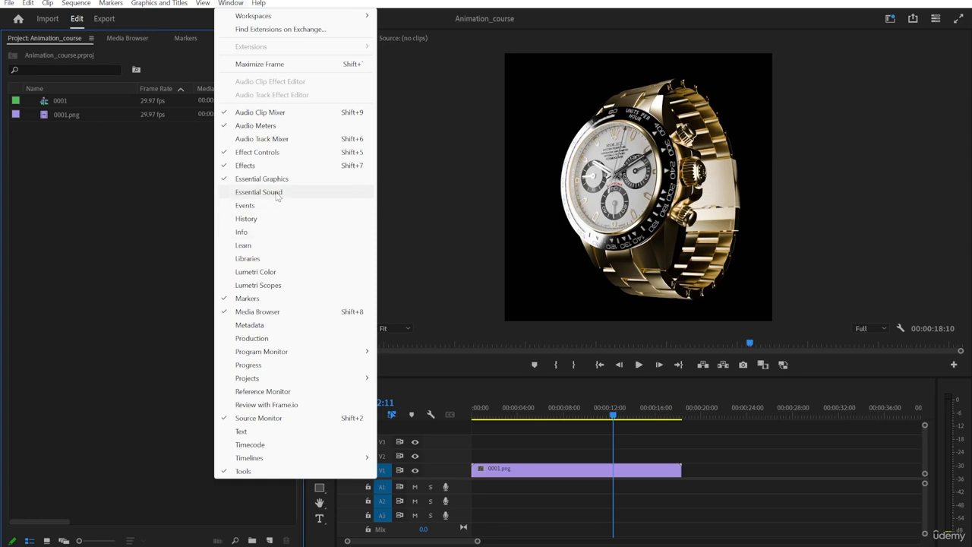
{"action": "left_click", "coordinate": [254, 274]}
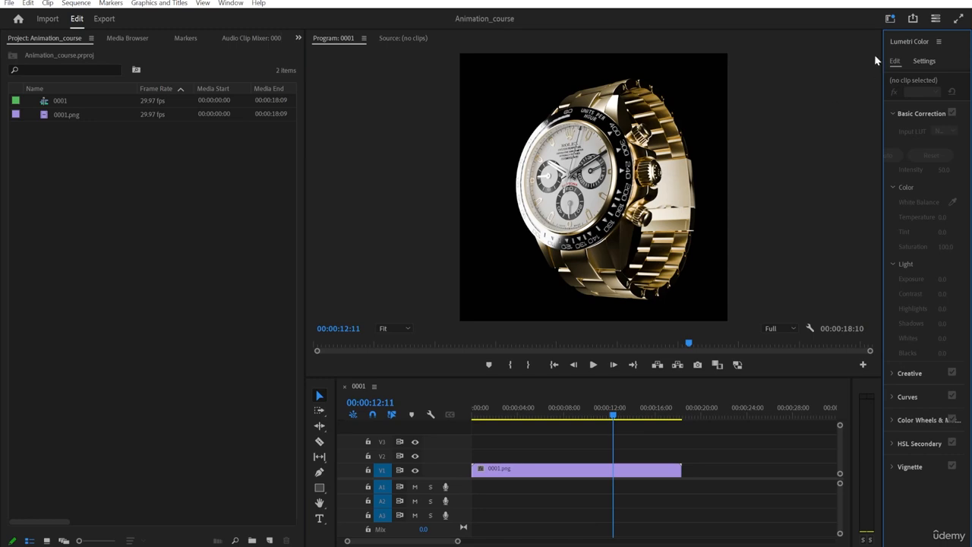
{"action": "left_click_drag", "start_coordinate": [909, 41], "coordinate": [93, 40]}
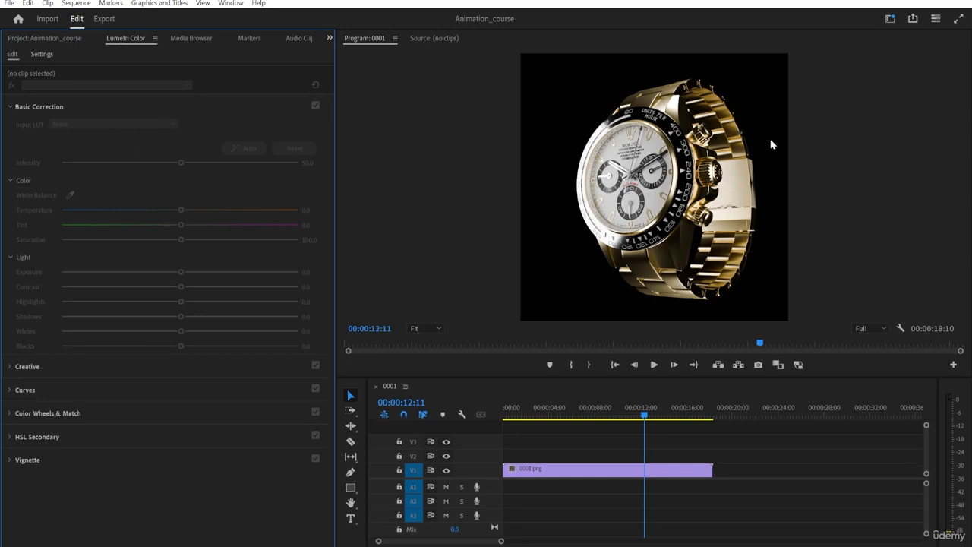
Select the clip in the timeline and enlarge the program monitor.
{"action": "left_click_drag", "start_coordinate": [492, 379], "coordinate": [486, 439]}
{"action": "left_click", "coordinate": [538, 502]}
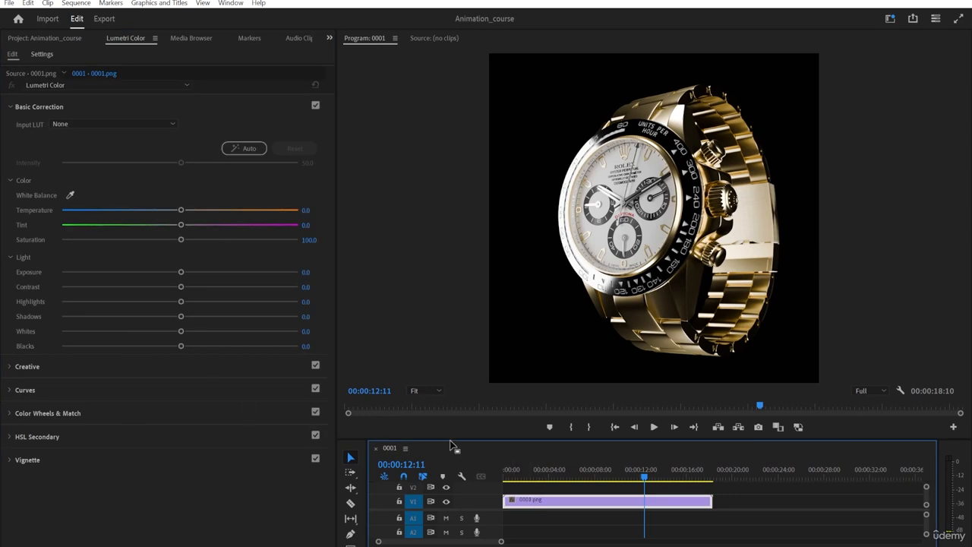
{"action": "left_click_drag", "start_coordinate": [453, 443], "coordinate": [449, 496]}
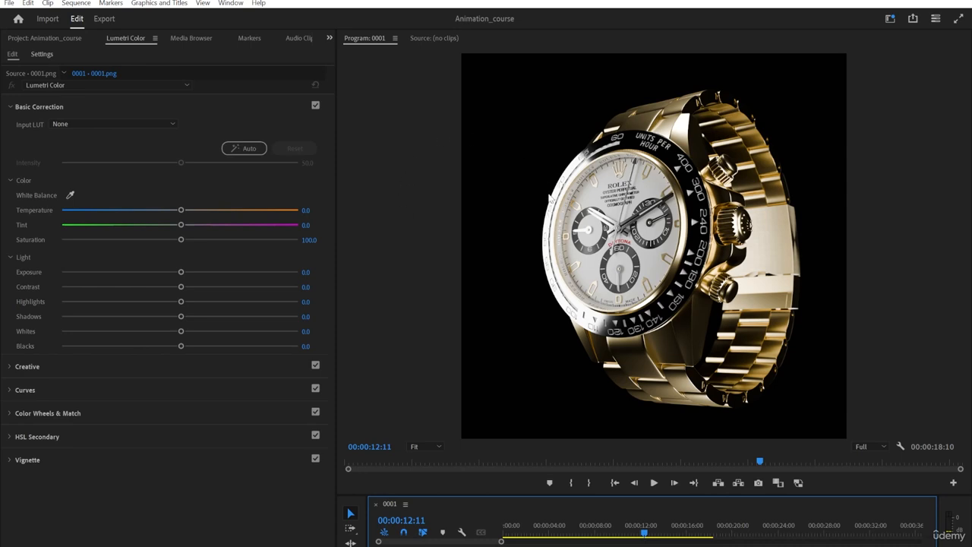
Set the clip's white balance with the Basic Correction eyedropper by sampling the watch several times.
{"action": "left_click", "coordinate": [539, 209]}
{"action": "left_click", "coordinate": [240, 484]}
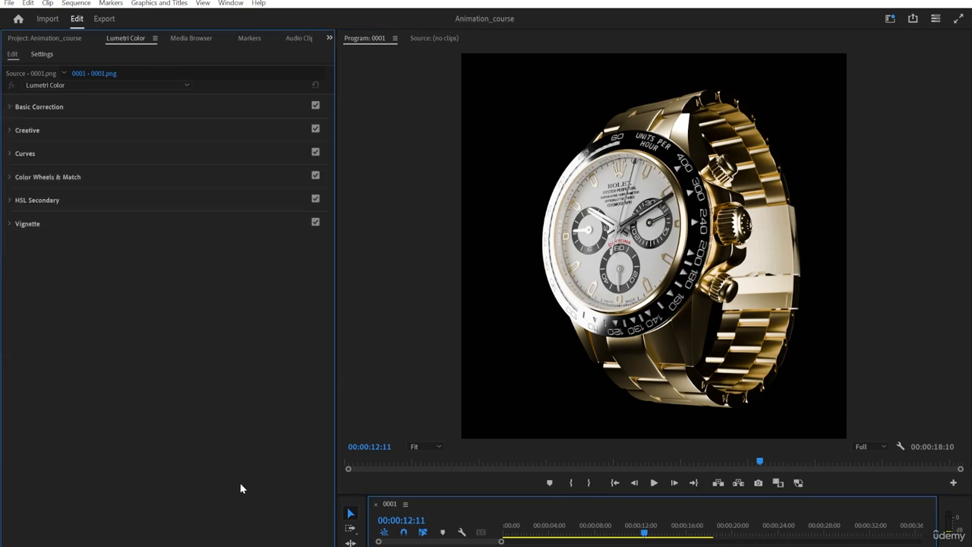
{"action": "left_click", "coordinate": [40, 108]}
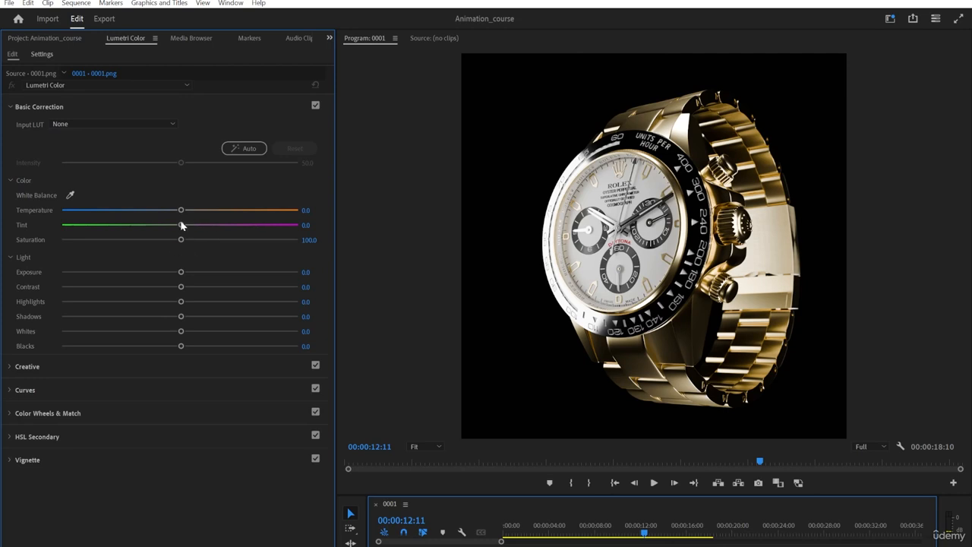
{"action": "left_click", "coordinate": [69, 196]}
{"action": "left_click", "coordinate": [651, 263]}
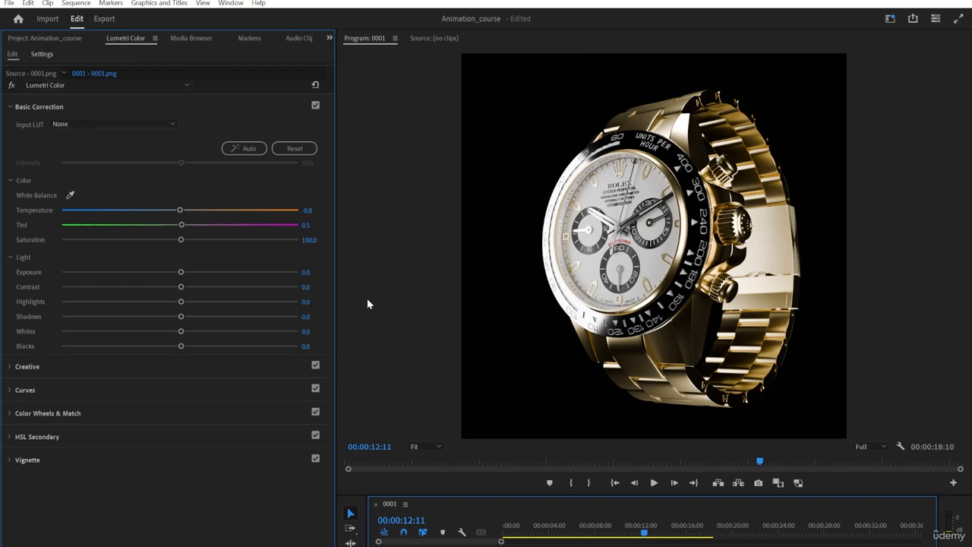
{"action": "left_click", "coordinate": [69, 195]}
{"action": "left_click", "coordinate": [550, 228]}
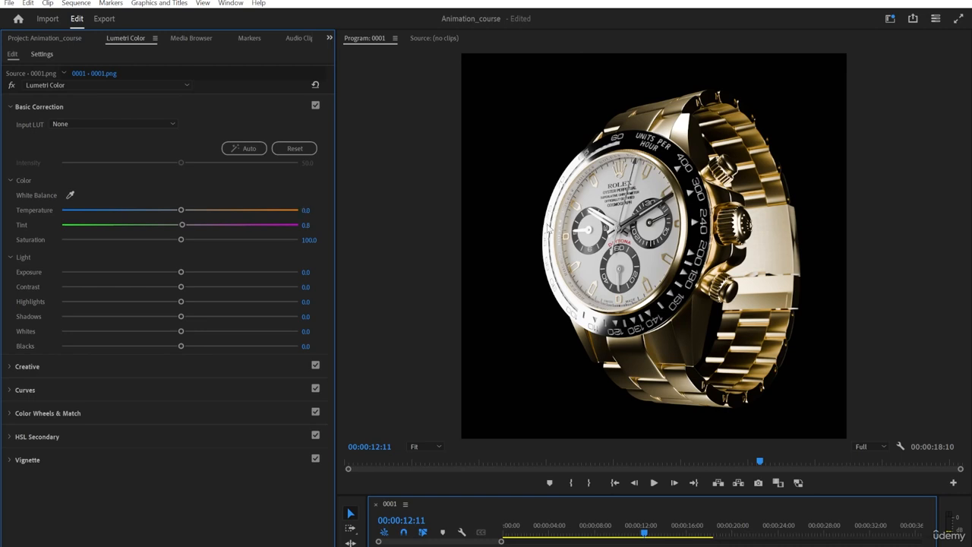
{"action": "left_click", "coordinate": [69, 195]}
{"action": "left_click", "coordinate": [596, 203]}
Set Contrast to 9 and lower the Highlights slightly.
{"action": "left_click", "coordinate": [189, 286]}
{"action": "mouse_move", "coordinate": [189, 286]}
{"action": "left_mouse_down"}
{"action": "mouse_move", "coordinate": [199, 284]}
{"action": "mouse_move", "coordinate": [191, 287]}
{"action": "left_mouse_up"}
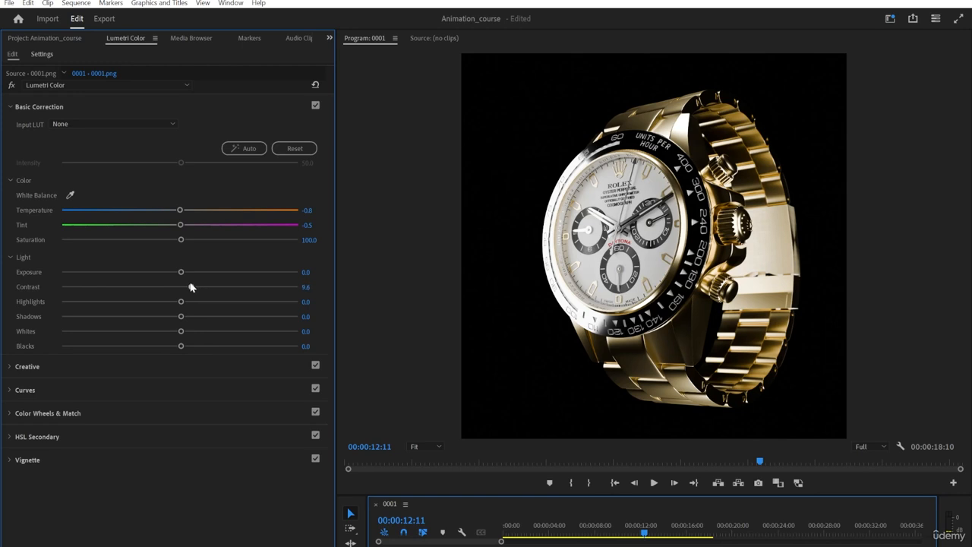
{"action": "left_click", "coordinate": [304, 289]}
{"action": "type", "text": "9"}
{"action": "key", "text": "Return"}
{"action": "mouse_move", "coordinate": [181, 302]}
{"action": "left_mouse_down"}
{"action": "mouse_move", "coordinate": [199, 300]}
{"action": "mouse_move", "coordinate": [171, 319]}
{"action": "left_mouse_up"}
Open the Creative section and raise Vibrance to 13.9.
{"action": "left_click", "coordinate": [25, 366]}
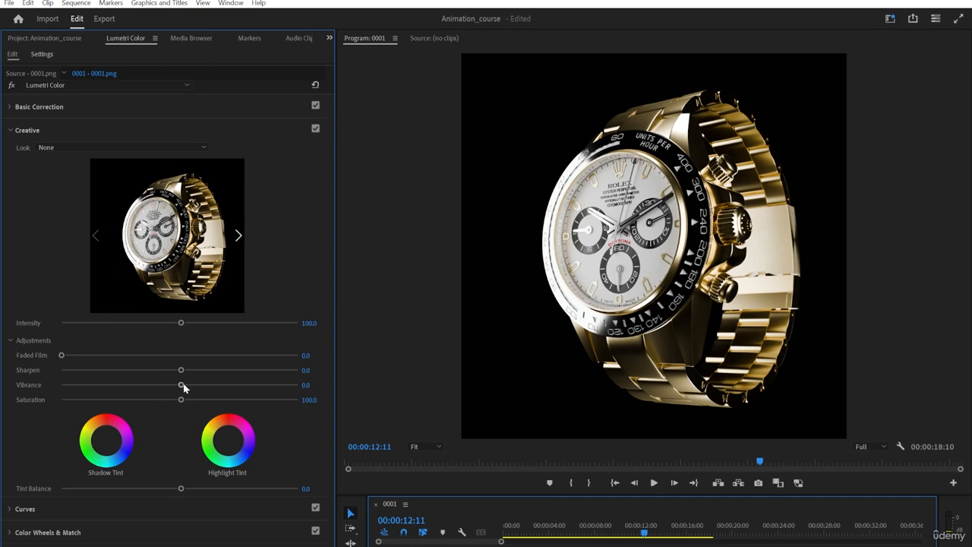
{"action": "mouse_move", "coordinate": [183, 387]}
{"action": "left_mouse_down"}
{"action": "mouse_move", "coordinate": [210, 386]}
{"action": "mouse_move", "coordinate": [197, 385]}
{"action": "left_mouse_up"}
{"action": "mouse_move", "coordinate": [61, 355]}
{"action": "left_mouse_down"}
{"action": "mouse_move", "coordinate": [267, 356]}
{"action": "mouse_move", "coordinate": [53, 364]}
{"action": "left_mouse_up"}
{"action": "scroll", "coordinate": [71, 370], "scroll_direction": "down", "scroll_amount": 3}
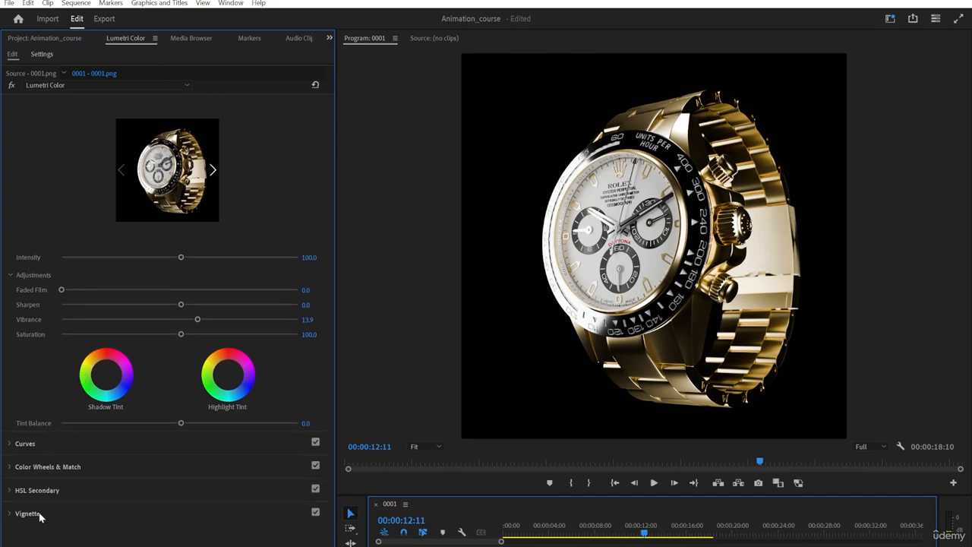
Inspect the Curves and Basic Correction sections and toggle the Lumetri Color effect off and on to compare the grade.
{"action": "left_click", "coordinate": [29, 444]}
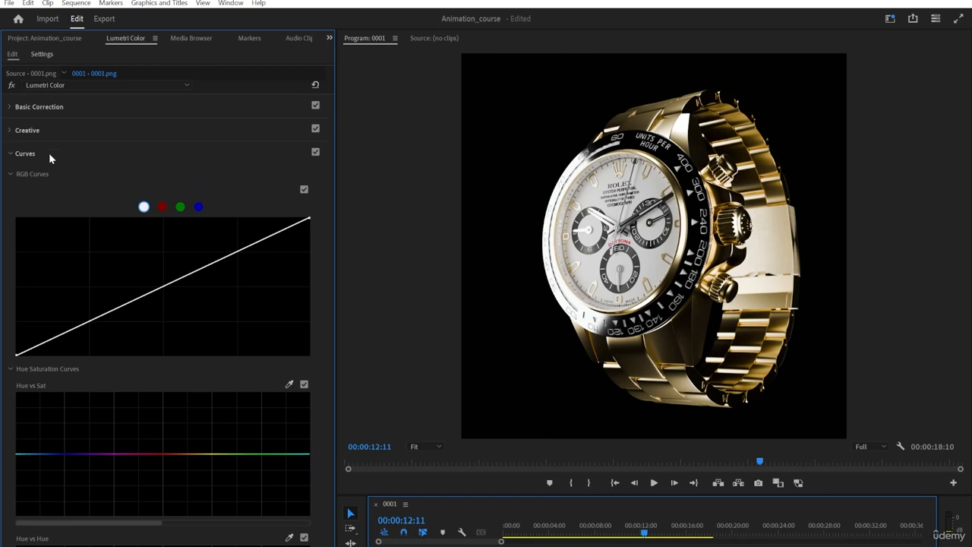
{"action": "left_click", "coordinate": [50, 155]}
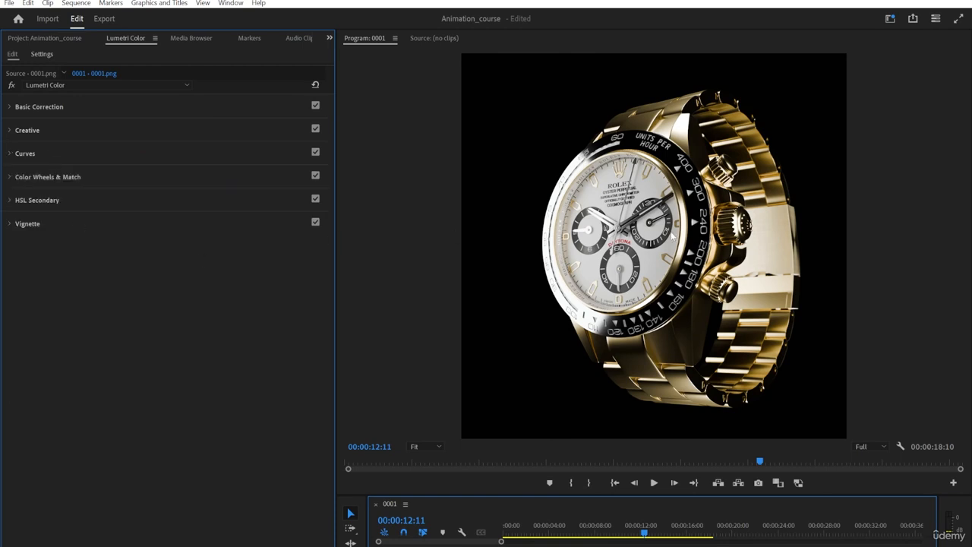
{"action": "left_click", "coordinate": [11, 87]}
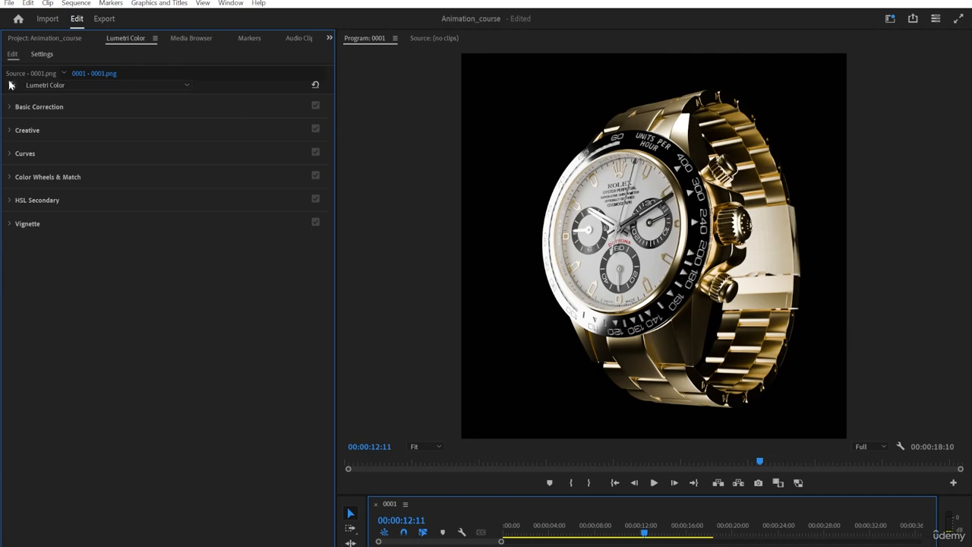
{"action": "left_click", "coordinate": [11, 86]}
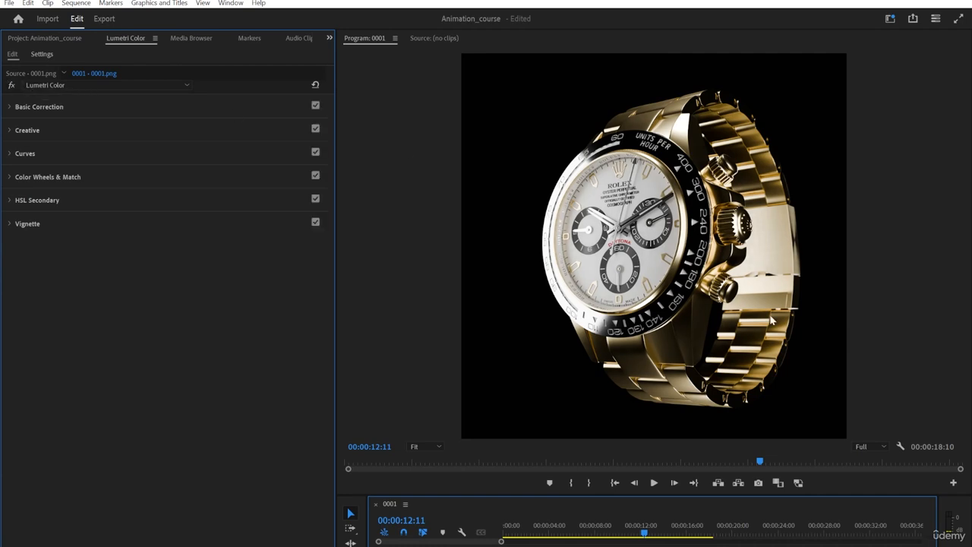
{"action": "left_click", "coordinate": [111, 110]}
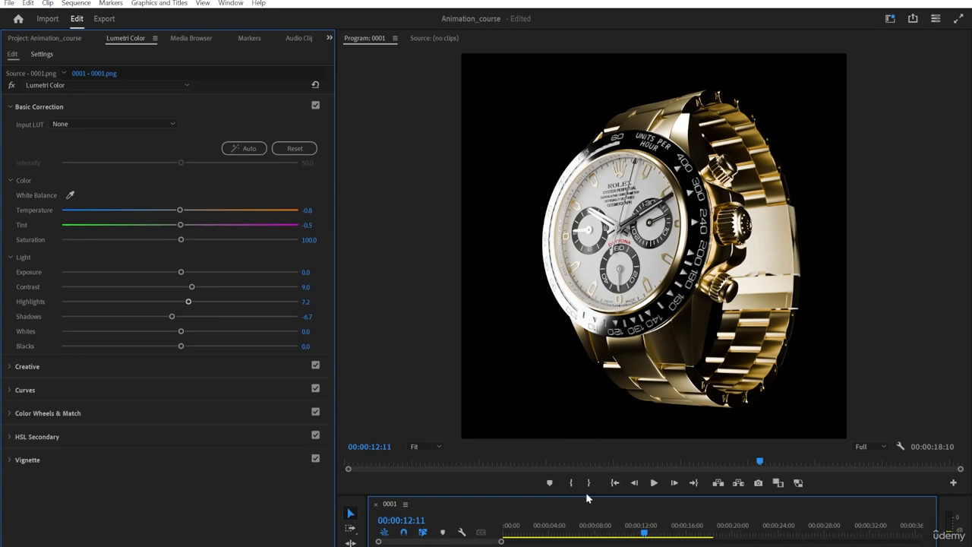
Enlarge the timeline panel, deselect the clip and move the playhead to about 00:00:12:13.
{"action": "left_click_drag", "start_coordinate": [587, 496], "coordinate": [586, 402]}
{"action": "left_click", "coordinate": [594, 458]}
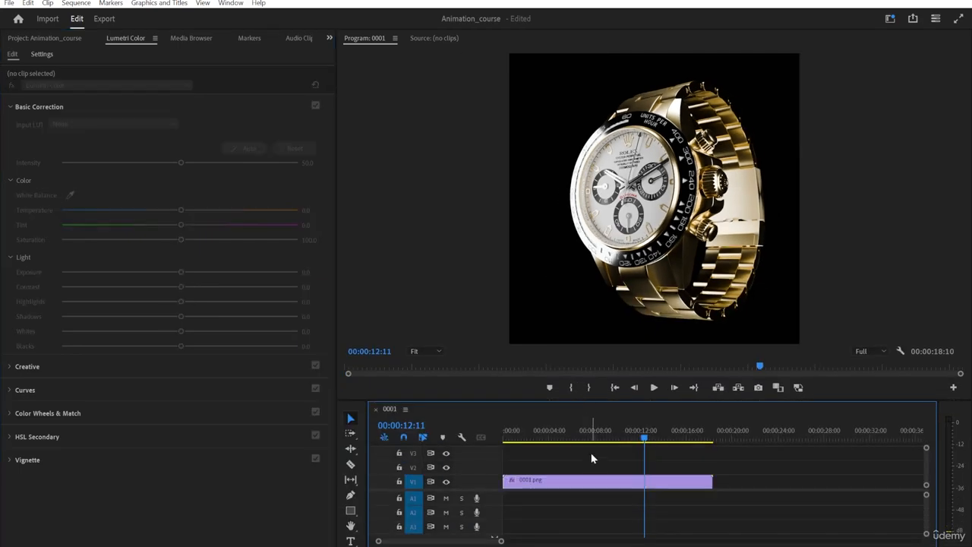
{"action": "left_click_drag", "start_coordinate": [539, 435], "coordinate": [647, 402]}
{"action": "left_click", "coordinate": [710, 458]}
{"action": "left_click", "coordinate": [660, 459]}
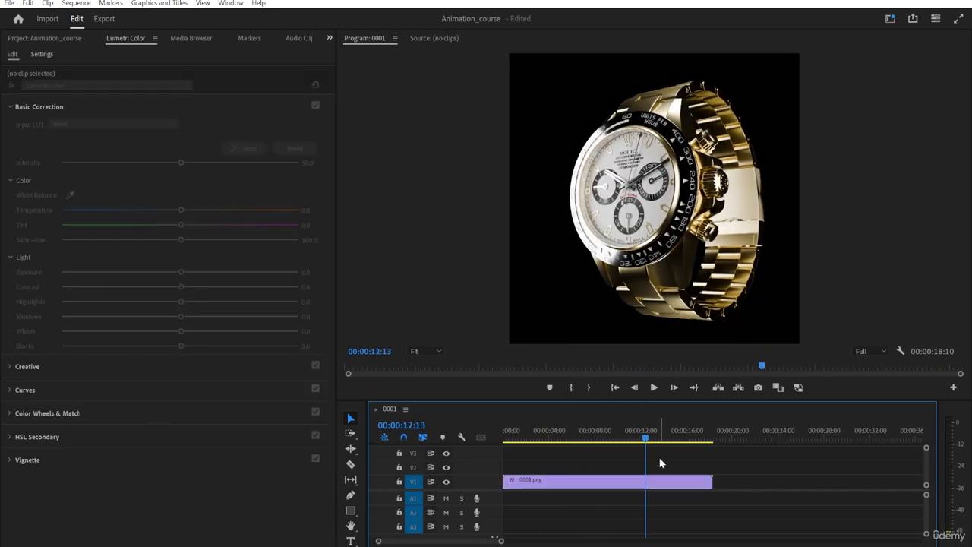
Open the export settings for the sequence.
{"action": "key", "text": "ctrl+m"}
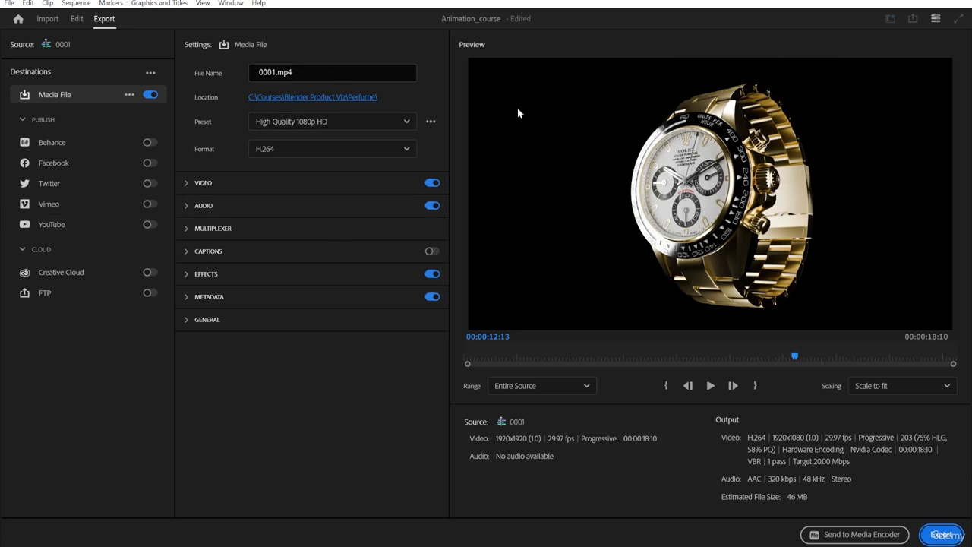
{"action": "left_click", "coordinate": [77, 18]}
{"action": "left_click", "coordinate": [103, 20]}
Rename the export file as course_anim.
{"action": "left_click", "coordinate": [297, 72]}
{"action": "left_click_drag", "start_coordinate": [315, 71], "coordinate": [245, 67]}
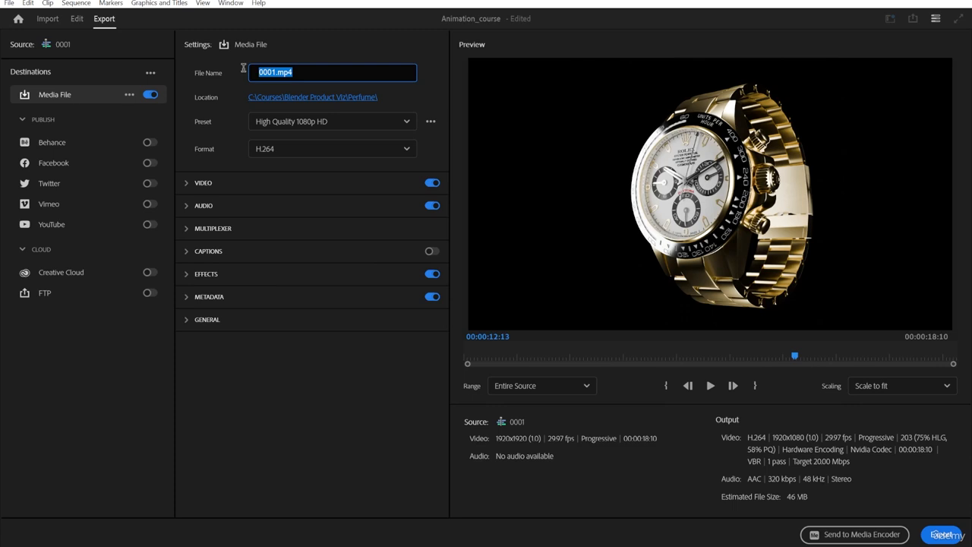
{"action": "type", "text": "course_anim"}
Set the export location to the watch_anim folder inside stuff on the Desktop.
{"action": "left_click", "coordinate": [271, 98]}
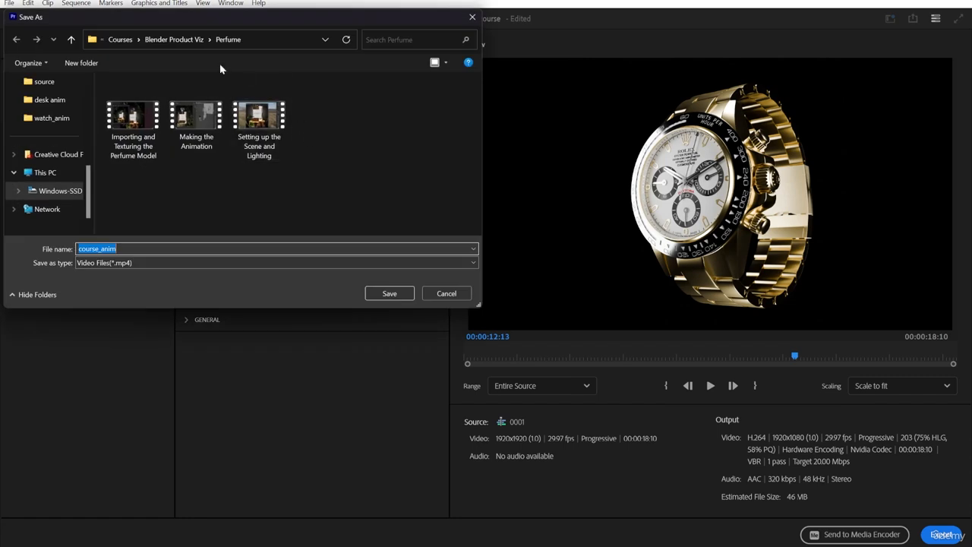
{"action": "left_click", "coordinate": [44, 118]}
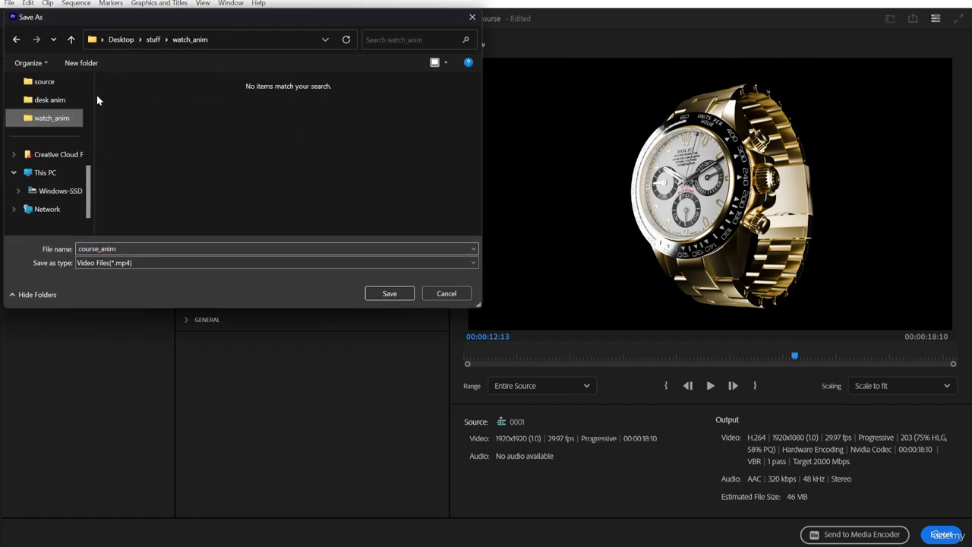
{"action": "left_click", "coordinate": [156, 44]}
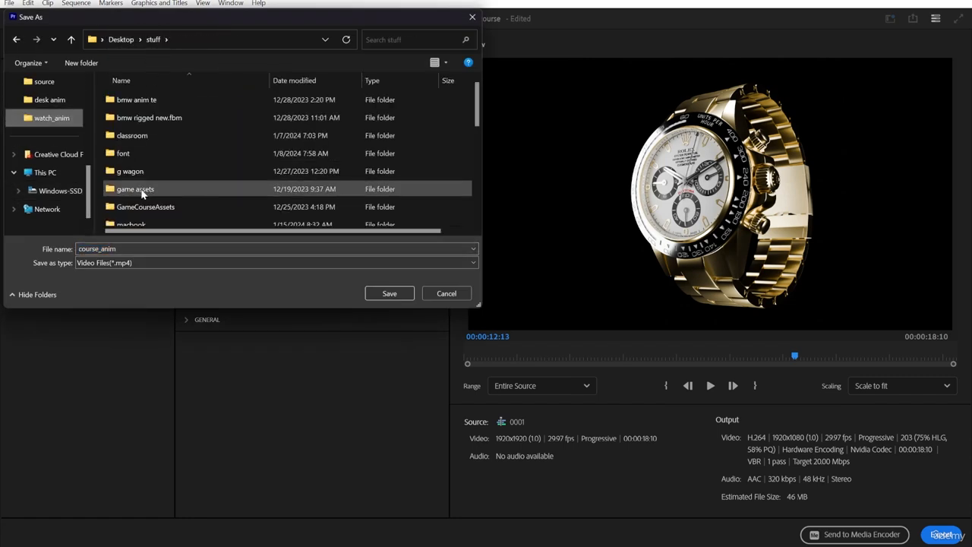
{"action": "scroll", "coordinate": [133, 186], "scroll_direction": "down", "scroll_amount": 3}
{"action": "left_click", "coordinate": [133, 164]}
{"action": "double_click", "coordinate": [133, 164]}
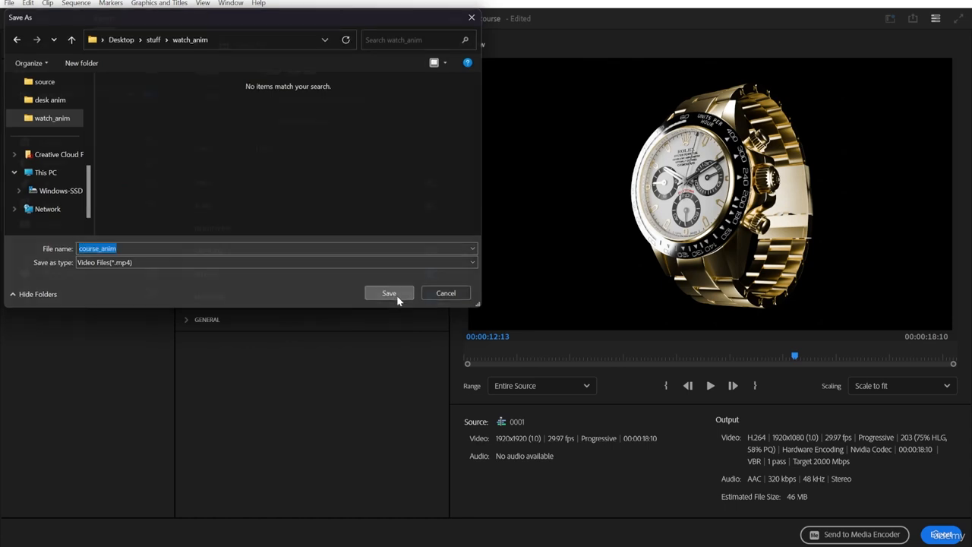
{"action": "left_click", "coordinate": [395, 296]}
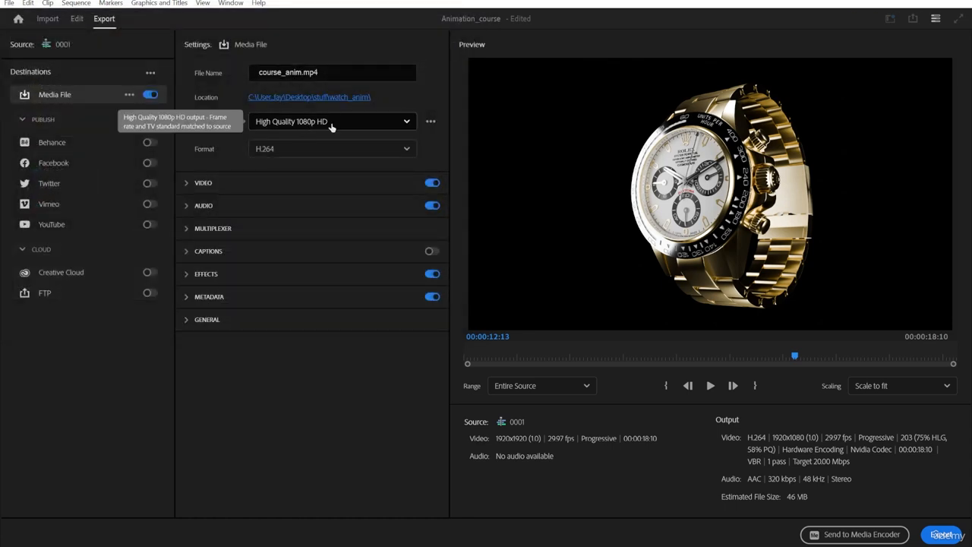
Open the full preset list and search it for match source presets.
{"action": "left_click", "coordinate": [396, 124]}
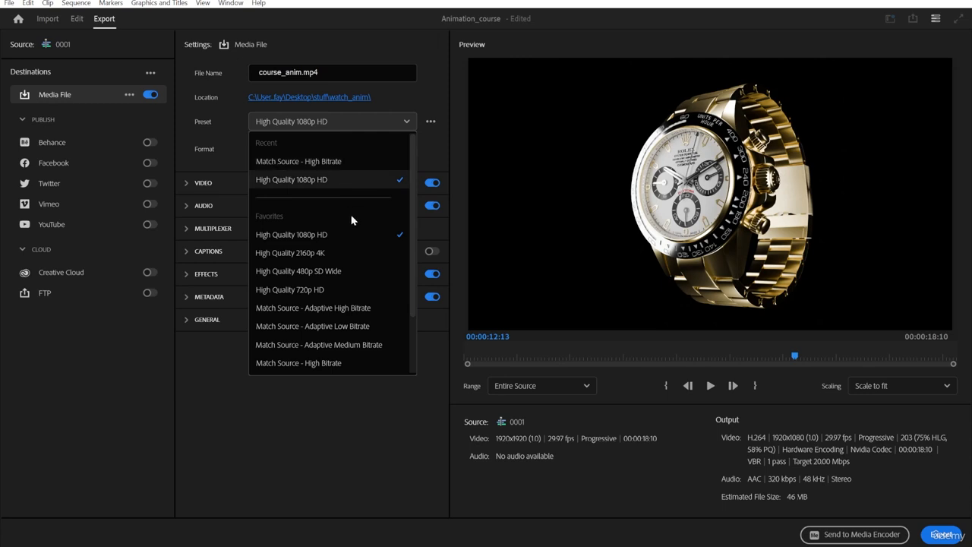
{"action": "scroll", "coordinate": [312, 220], "scroll_direction": "down", "scroll_amount": 2}
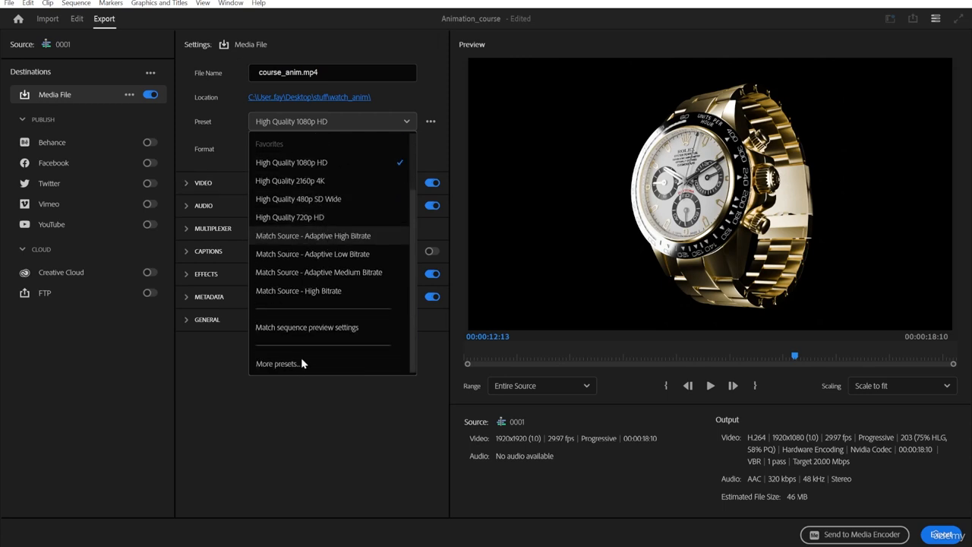
{"action": "left_click", "coordinate": [302, 362]}
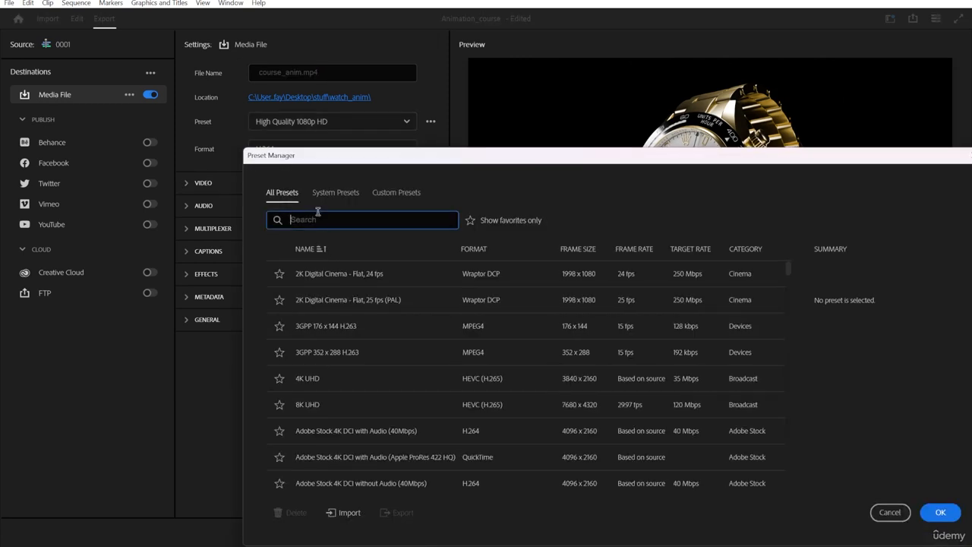
{"action": "type", "text": "match sou"}
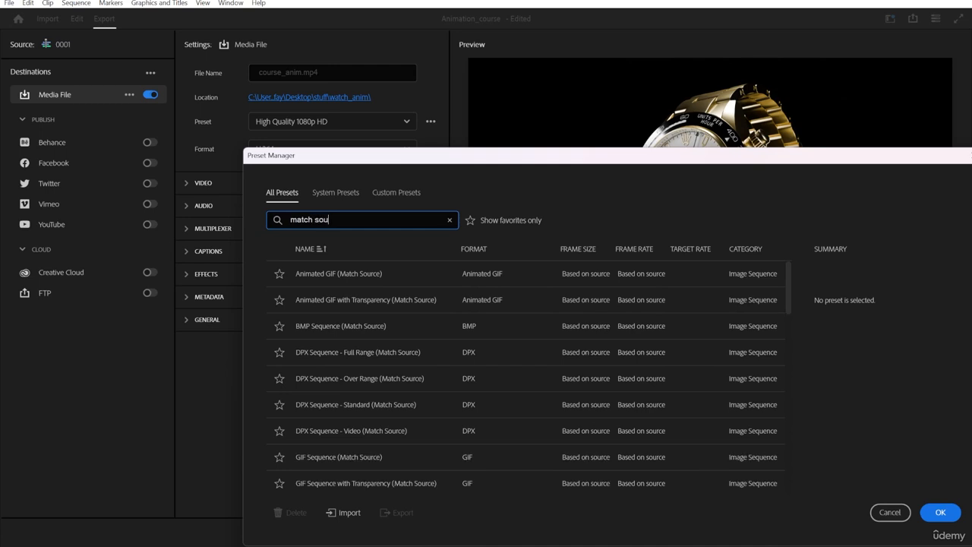
{"action": "type", "text": "rse"}
{"action": "key", "text": "BackSpace"}
{"action": "key", "text": "BackSpace"}
{"action": "type", "text": "ce high"}
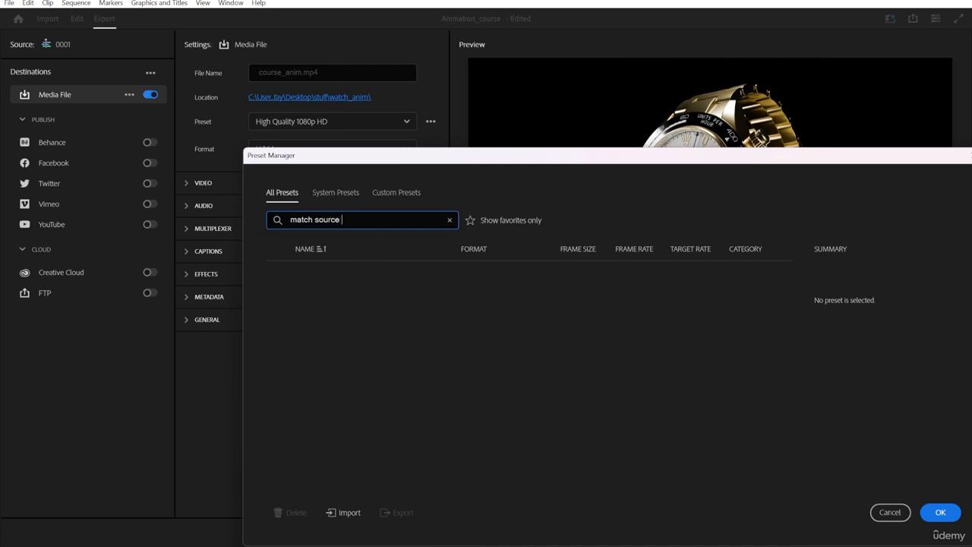
{"action": "key", "text": "BackSpace"}
{"action": "scroll", "coordinate": [445, 339], "scroll_direction": "down", "scroll_amount": 4}
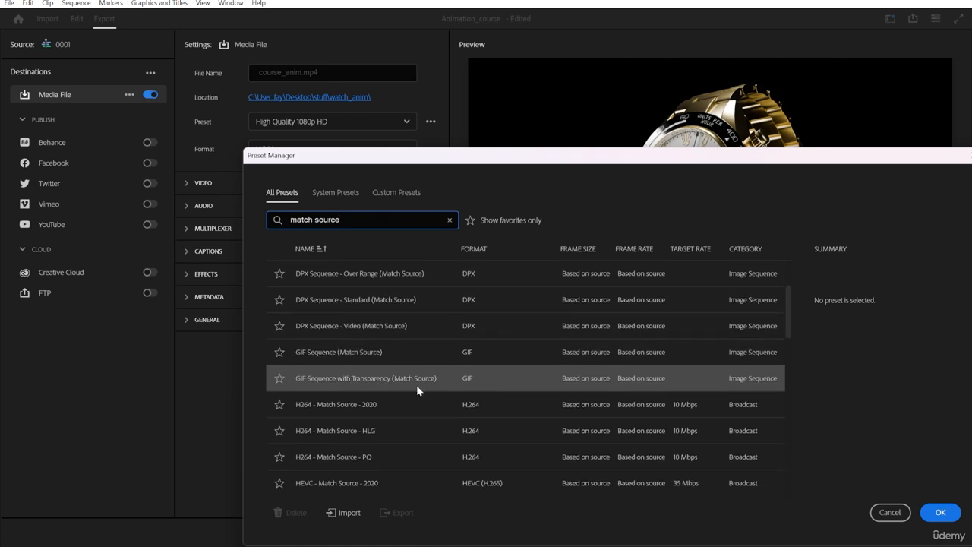
Choose the Match Source - High bitrate H.264 preset.
{"action": "scroll", "coordinate": [390, 417], "scroll_direction": "down", "scroll_amount": 6}
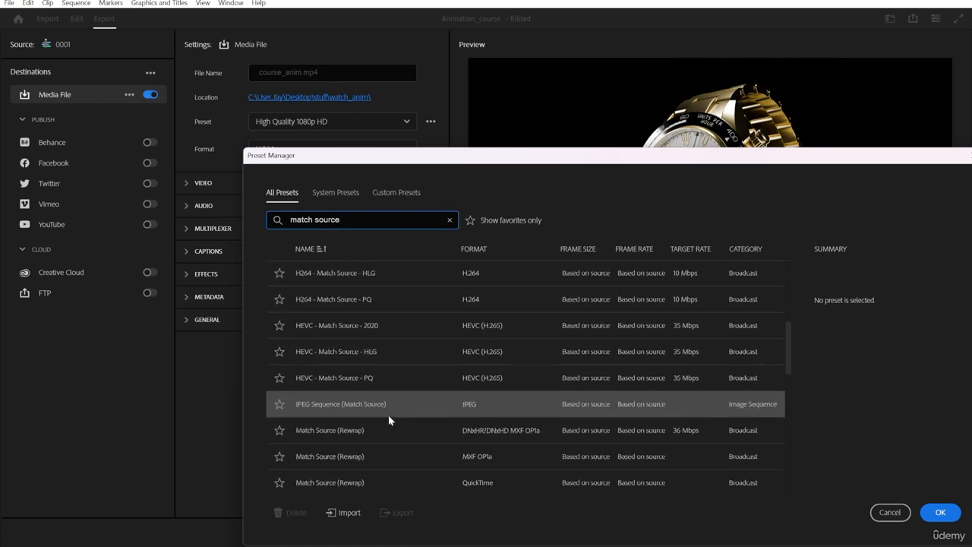
{"action": "scroll", "coordinate": [388, 415], "scroll_direction": "down", "scroll_amount": 7}
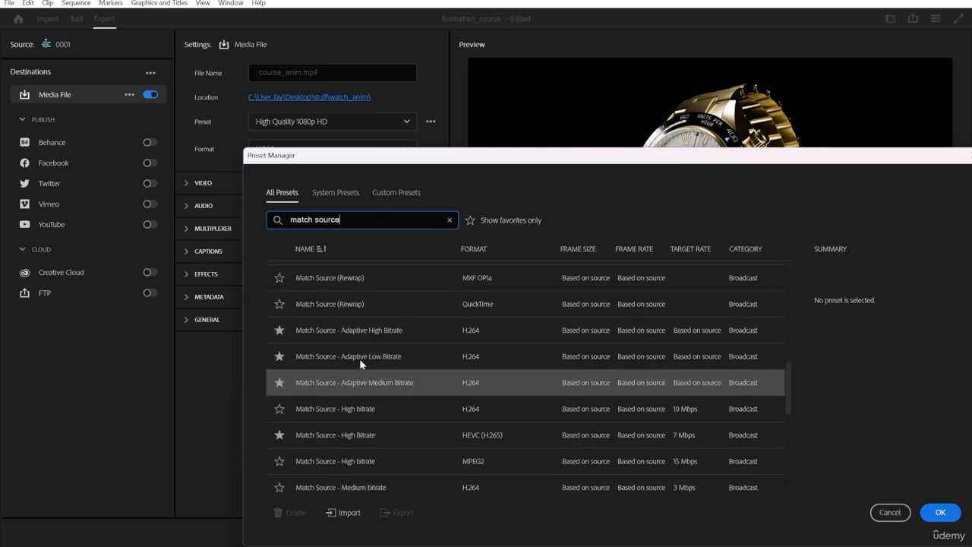
{"action": "scroll", "coordinate": [356, 384], "scroll_direction": "down", "scroll_amount": 1}
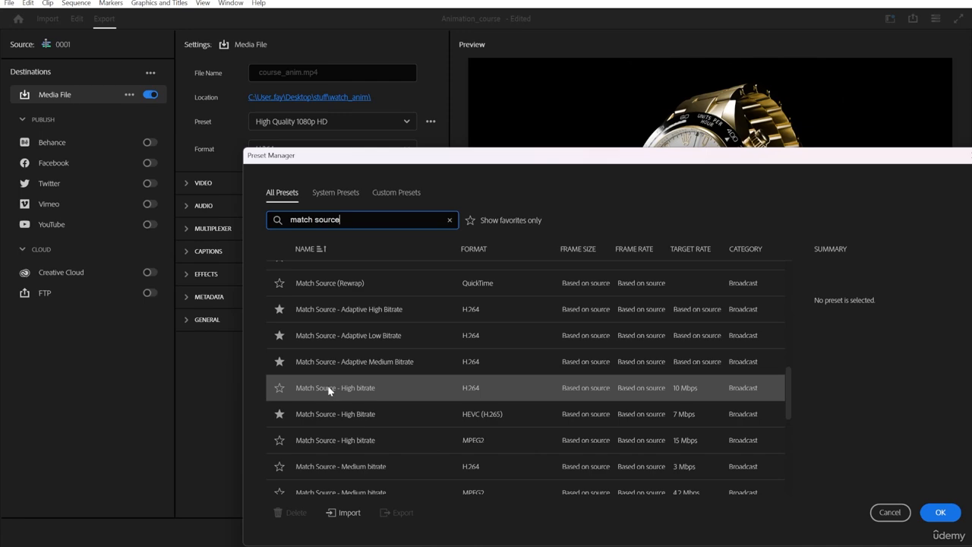
{"action": "left_click", "coordinate": [329, 390]}
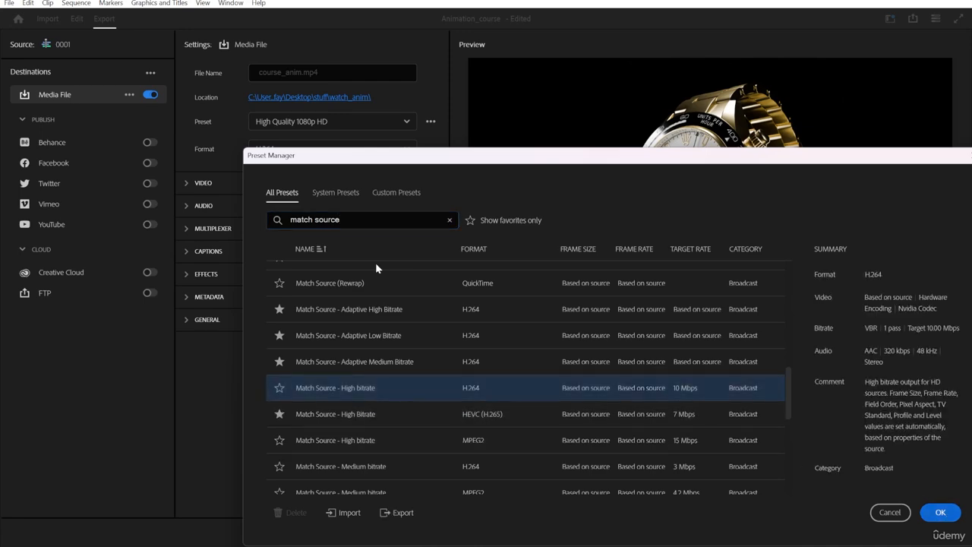
{"action": "key", "text": "Escape"}
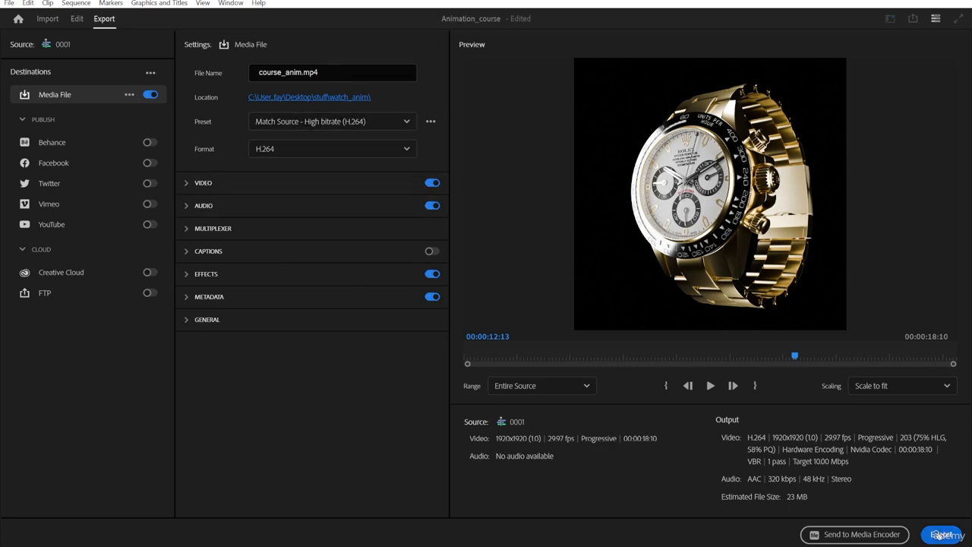
Export the video.
{"action": "left_click", "coordinate": [942, 534]}
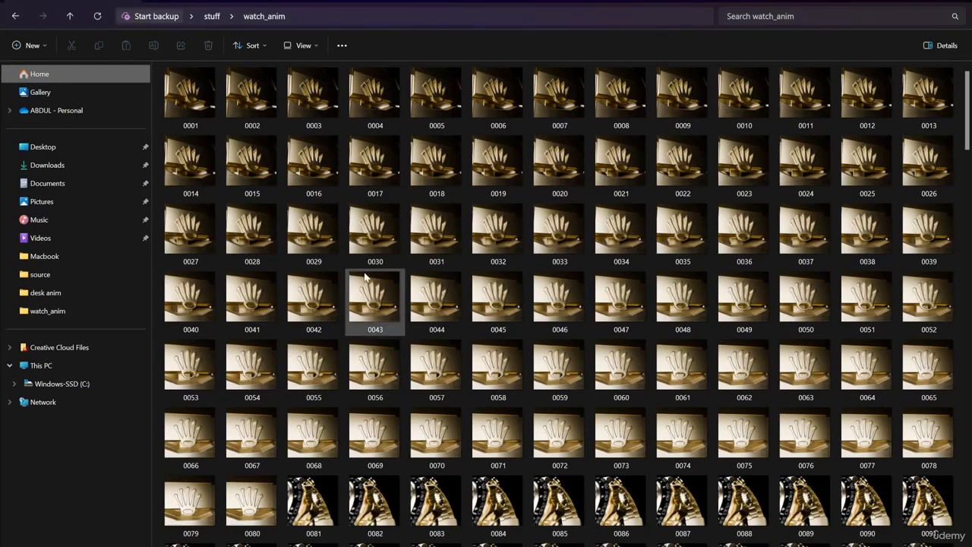
Play the exported course_anim video from the watch_anim folder.
{"action": "scroll", "coordinate": [365, 277], "scroll_direction": "down", "scroll_amount": 20}
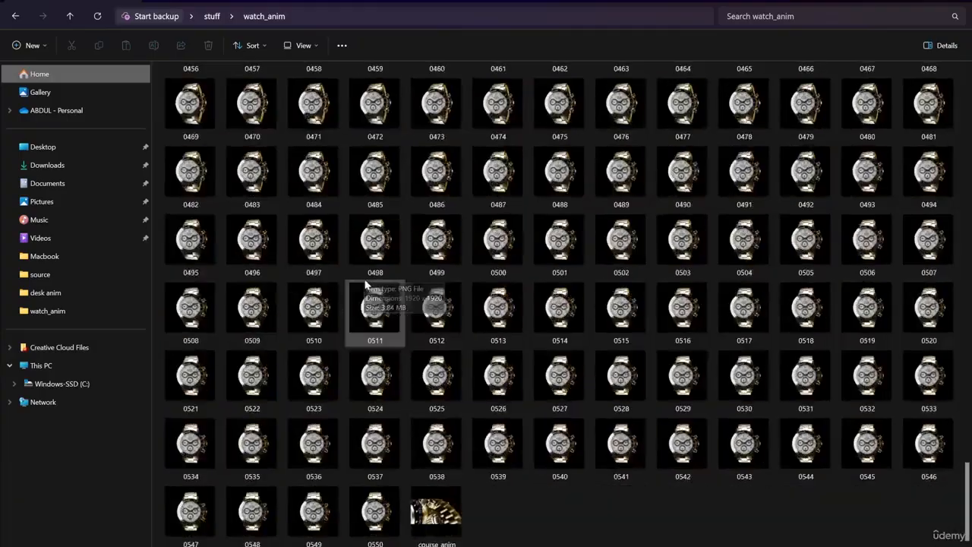
{"action": "double_click", "coordinate": [438, 505]}
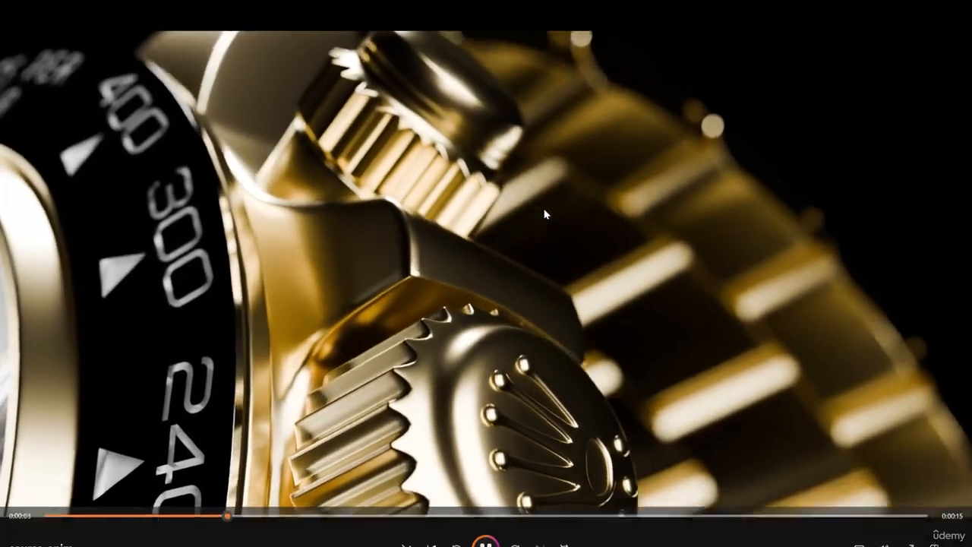
{"action": "key", "text": "space"}
{"action": "left_click", "coordinate": [963, 2]}
{"action": "left_click", "coordinate": [558, 525]}
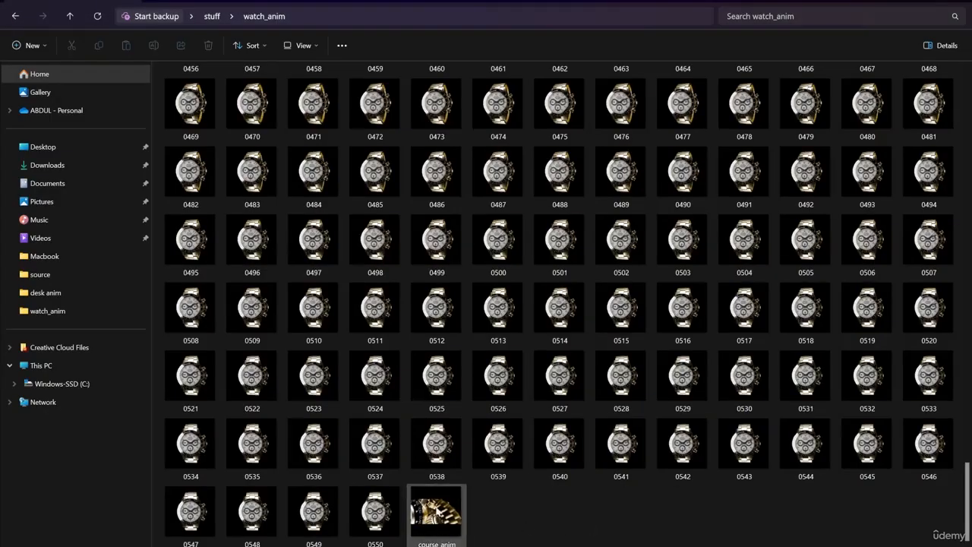
Open course_anim in Windows Media Player Legacy with recommended settings and watch it.
{"action": "right_click", "coordinate": [454, 520]}
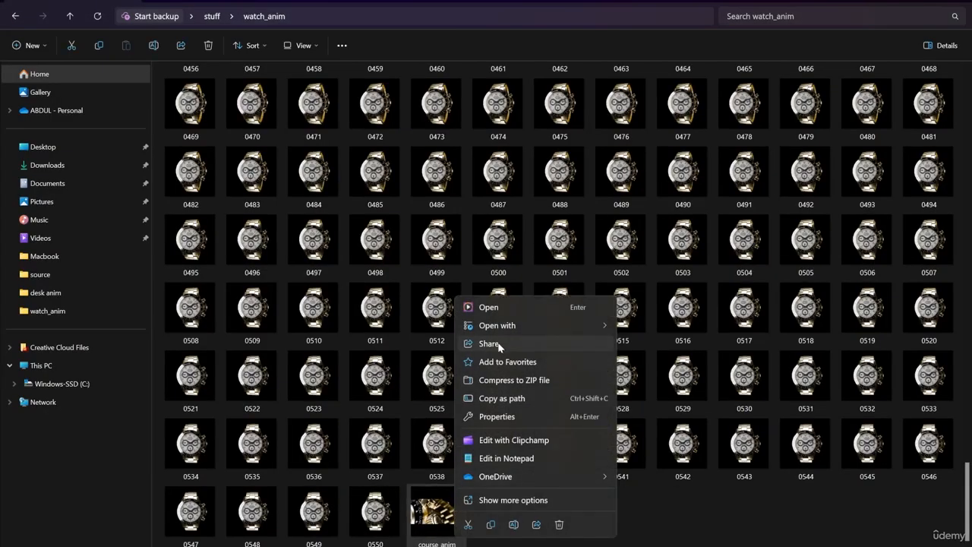
{"action": "mouse_move", "coordinate": [501, 329]}
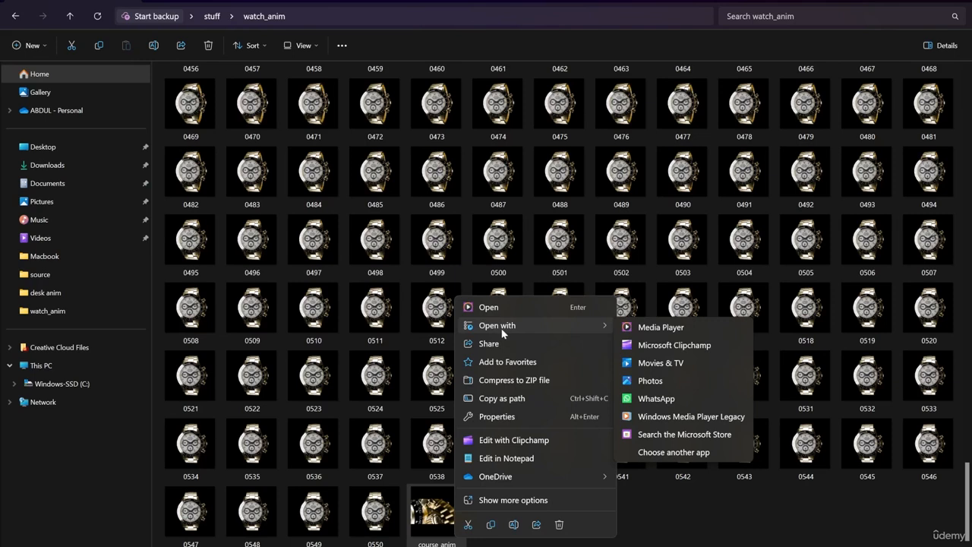
{"action": "left_click", "coordinate": [684, 417]}
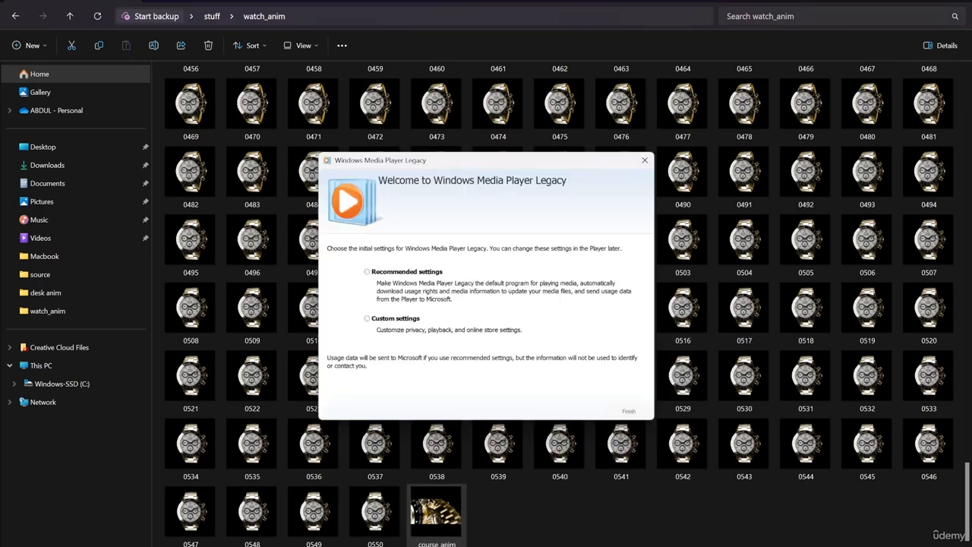
{"action": "left_click", "coordinate": [408, 278]}
{"action": "left_click", "coordinate": [629, 411]}
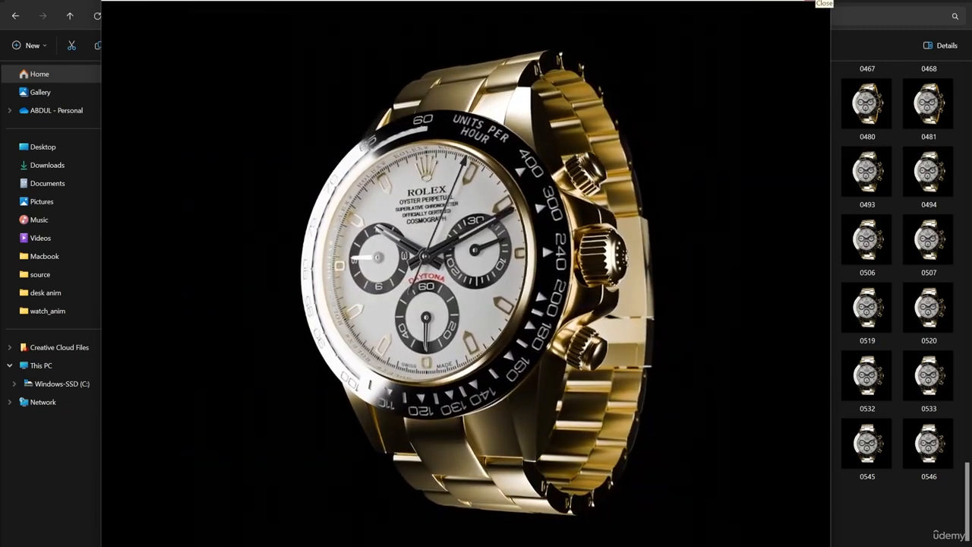
{"action": "left_click", "coordinate": [817, 1]}
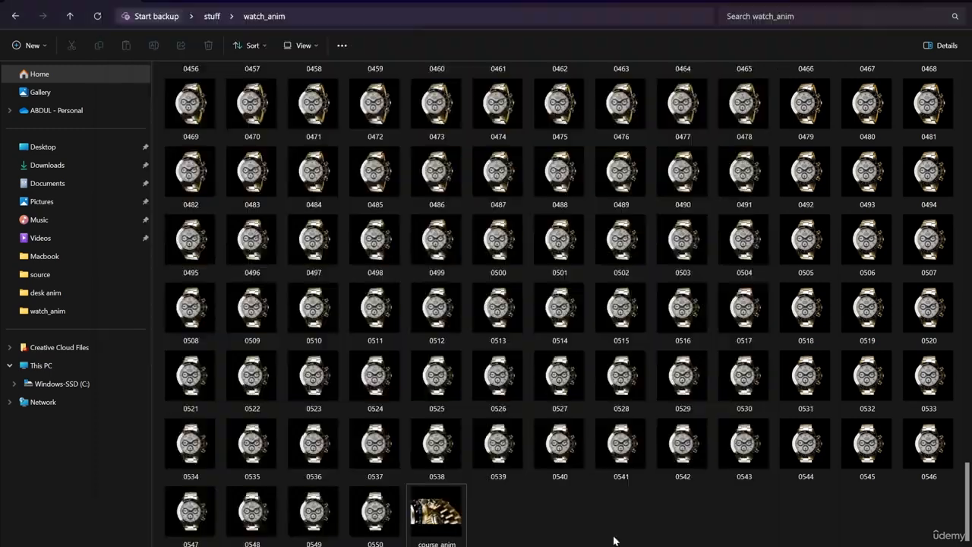